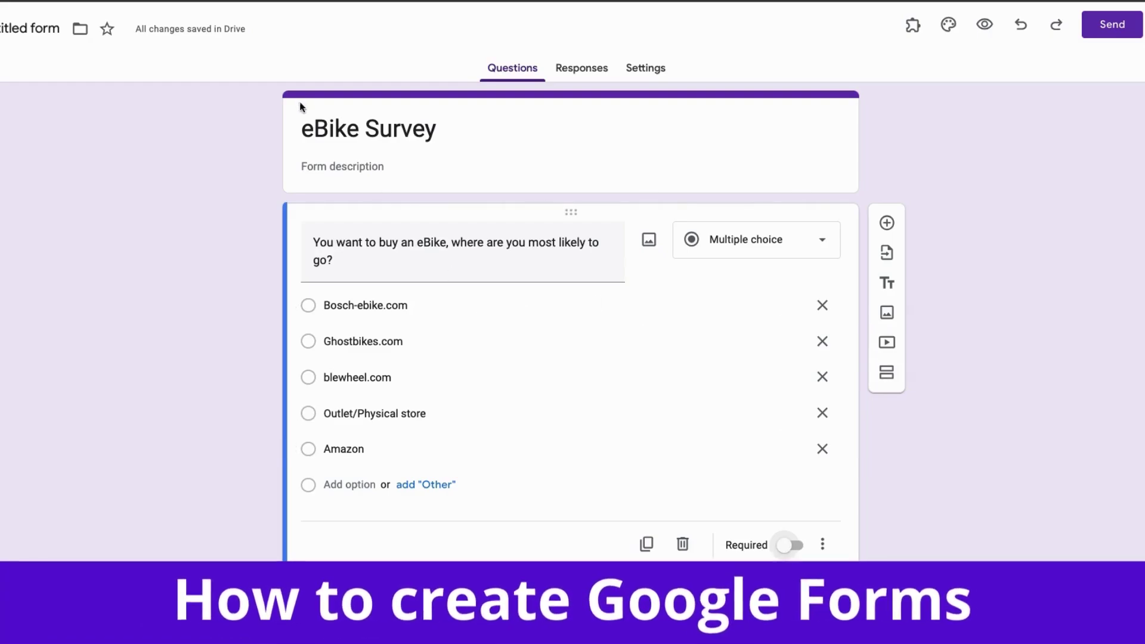
Browse the question type list, then select the eBike App features question
click(823, 242)
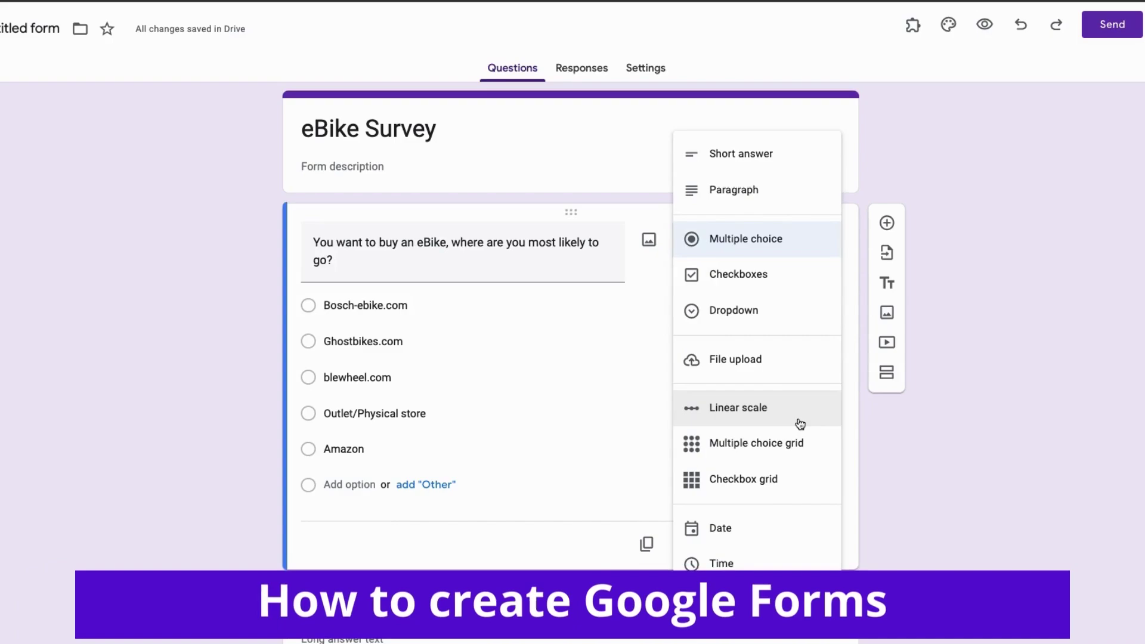
scroll(623, 416, down, 2)
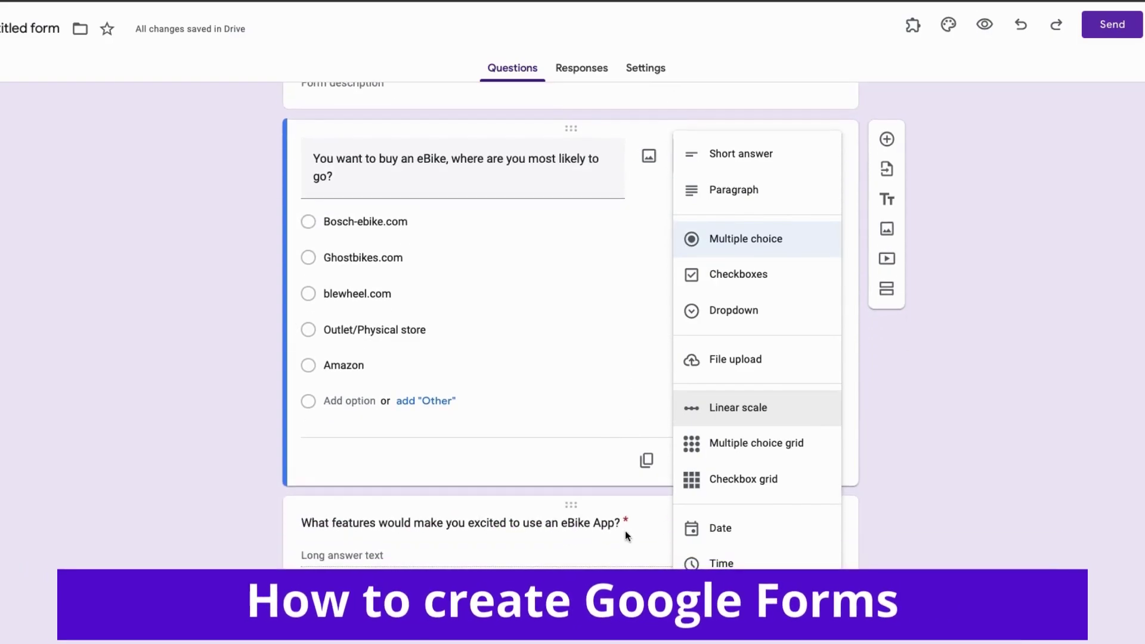
click(625, 534)
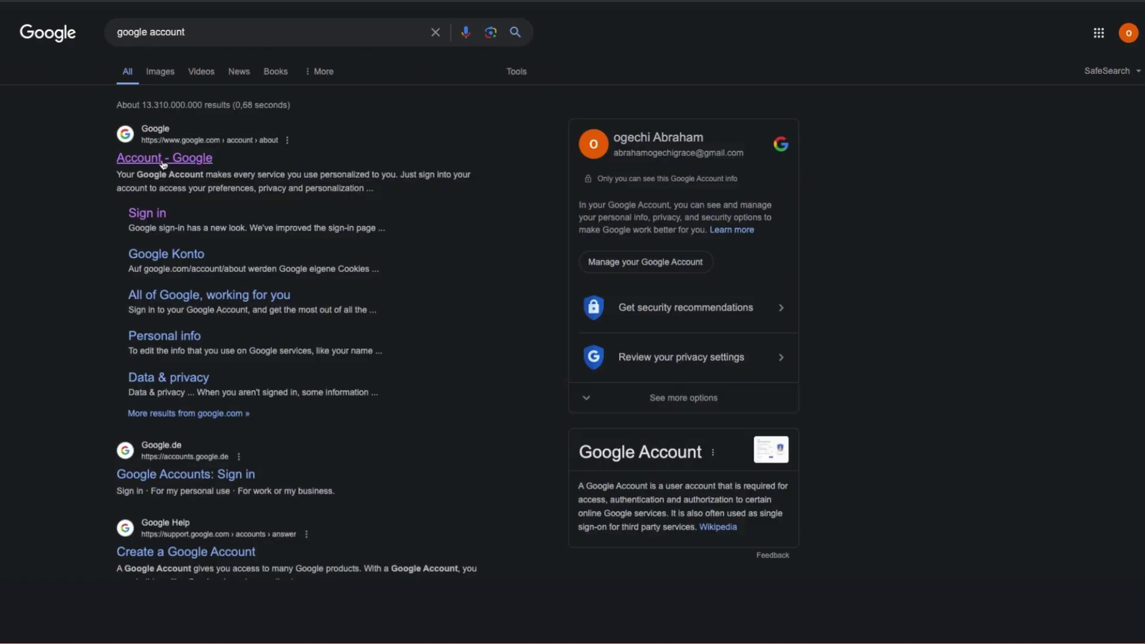
Open the Google Account home page and scroll through it toward the Forms app
click(141, 212)
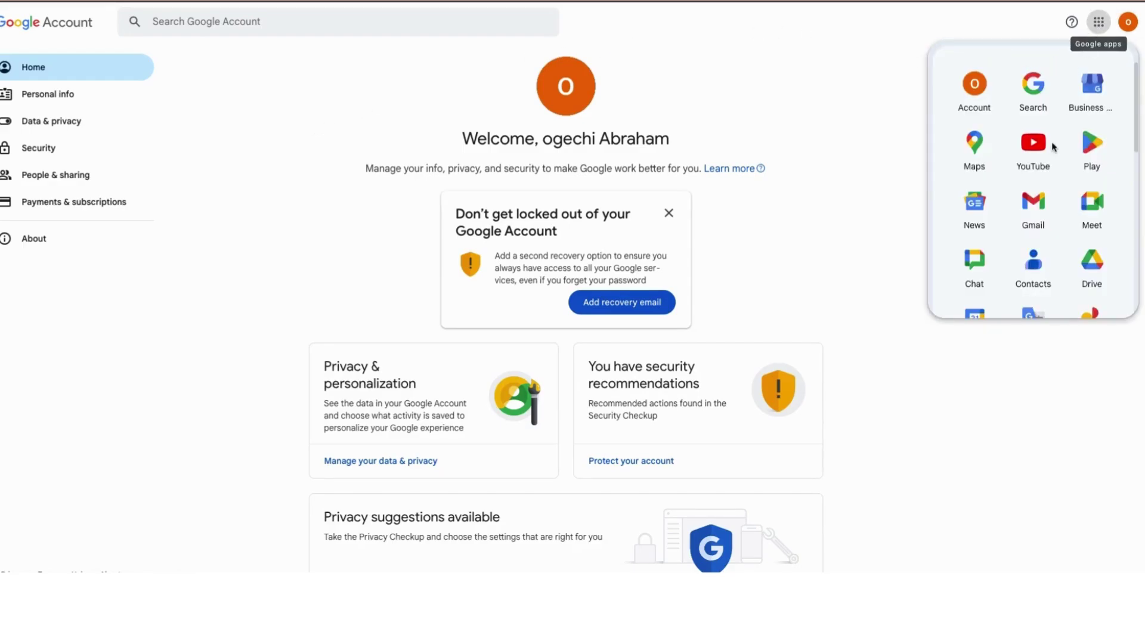
scroll(1053, 149, down, 5)
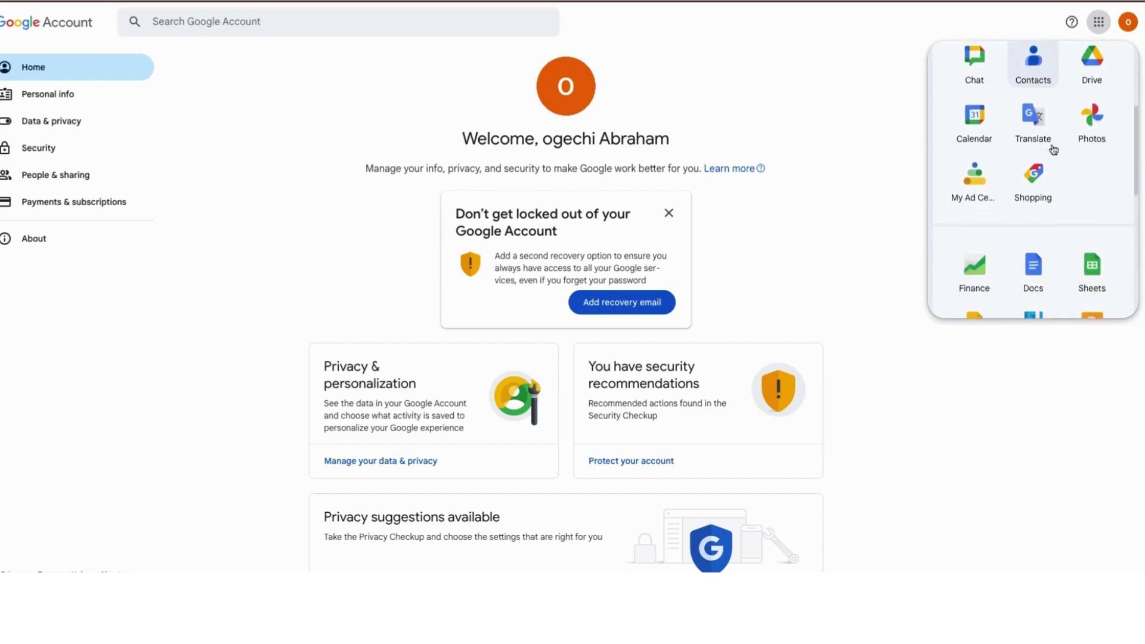
scroll(1052, 149, down, 3)
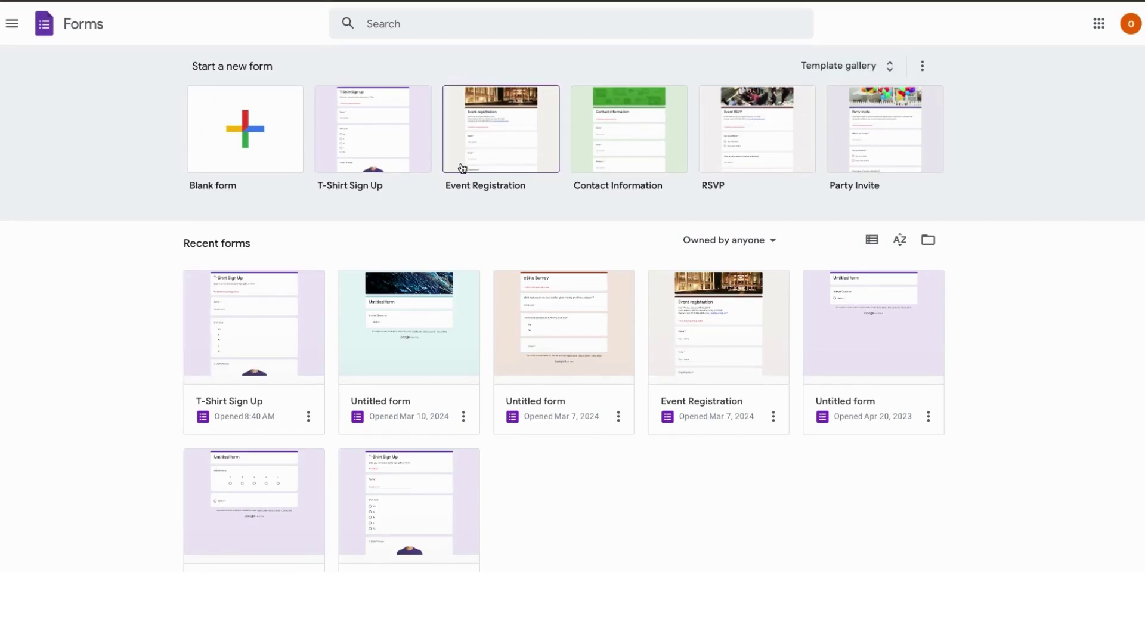
Start a form from the Event Registration template, scroll its questions, then go back home
click(498, 123)
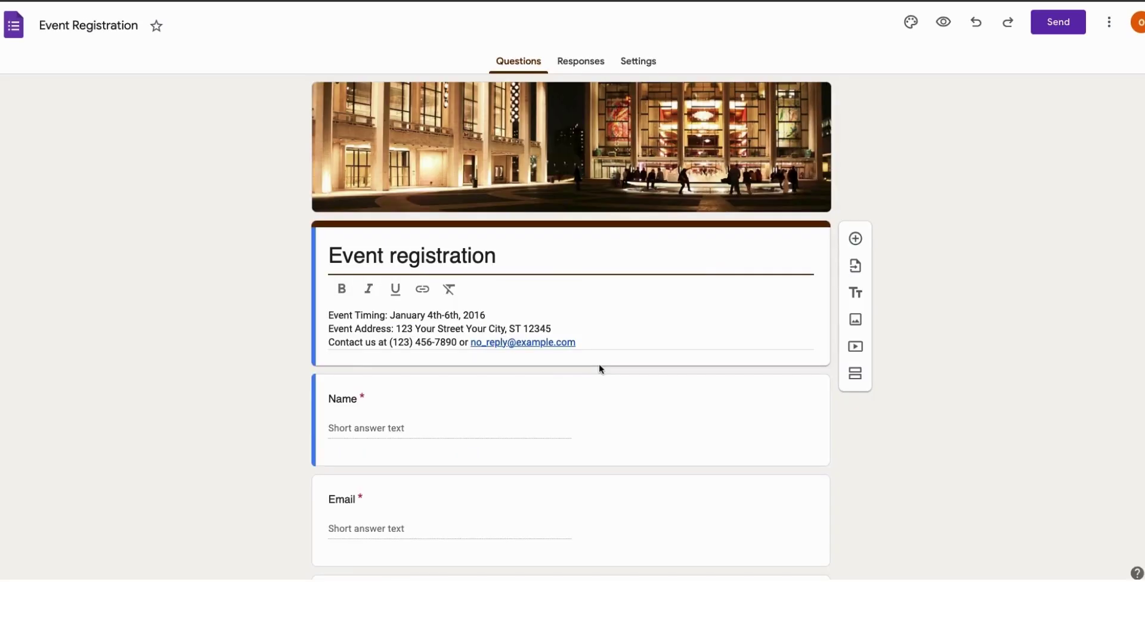
scroll(606, 370, down, 5)
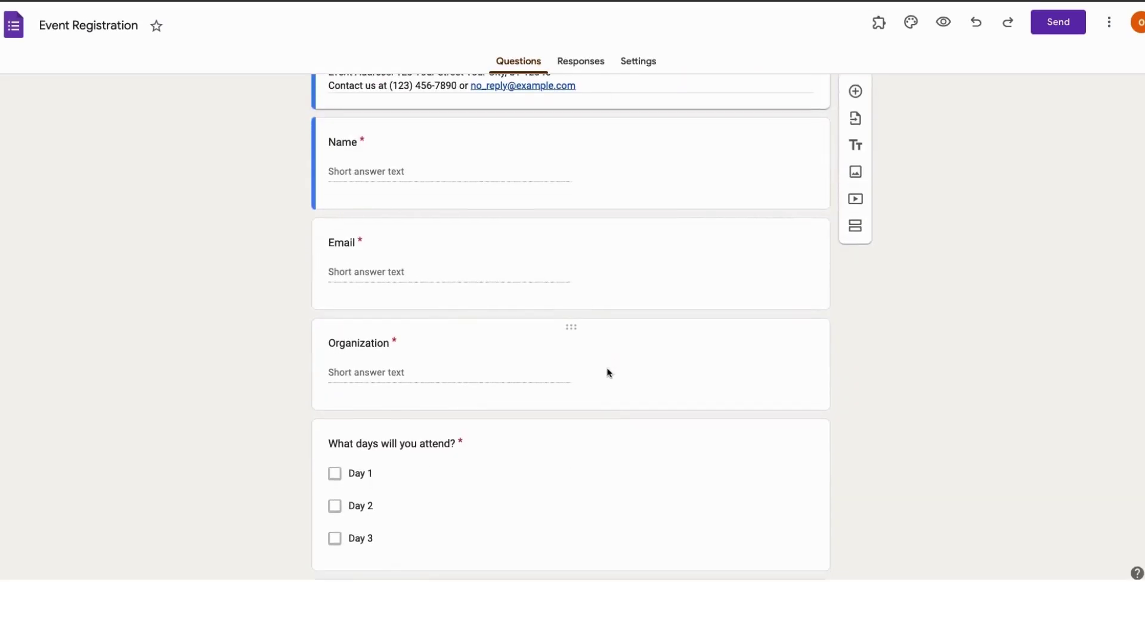
scroll(607, 372, down, 6)
scroll(607, 372, up, 2)
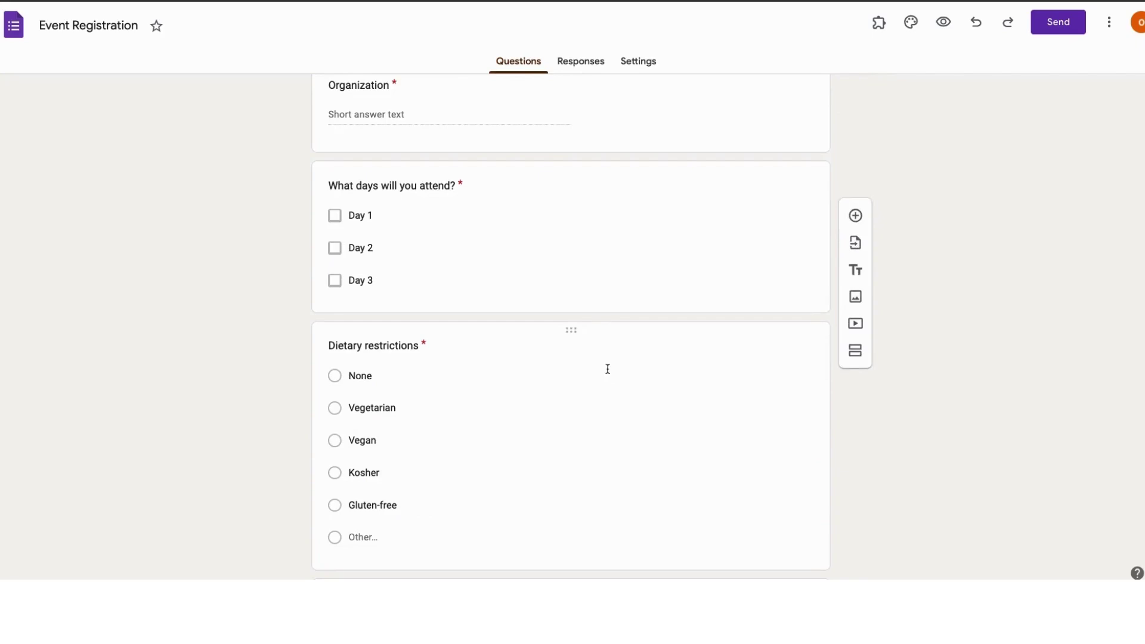
scroll(607, 369, up, 9)
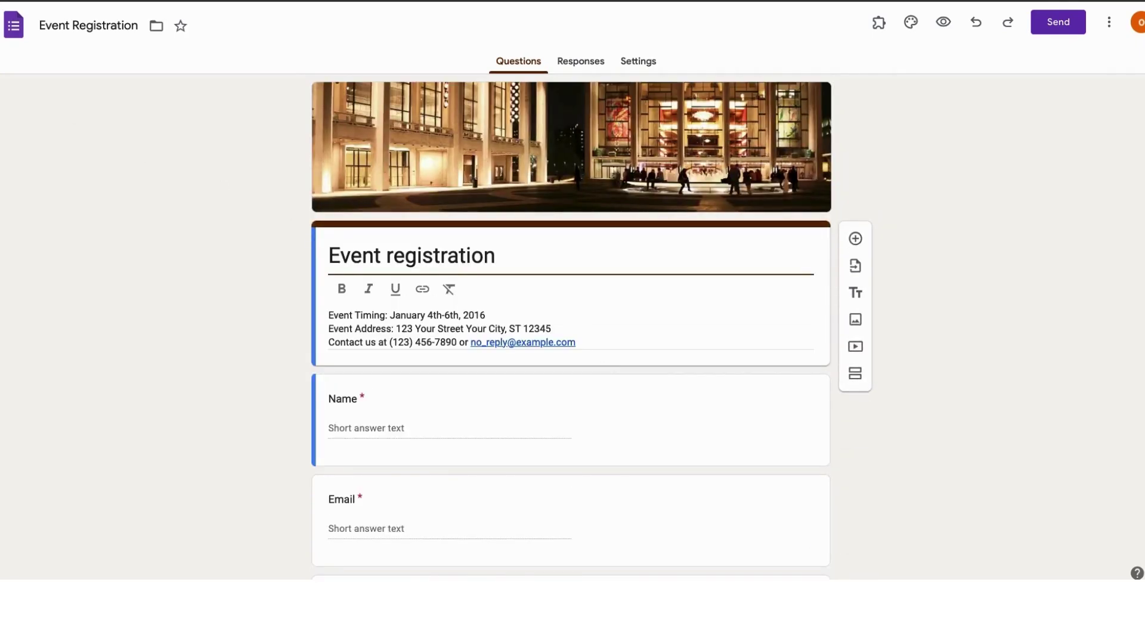
key(alt+Left)
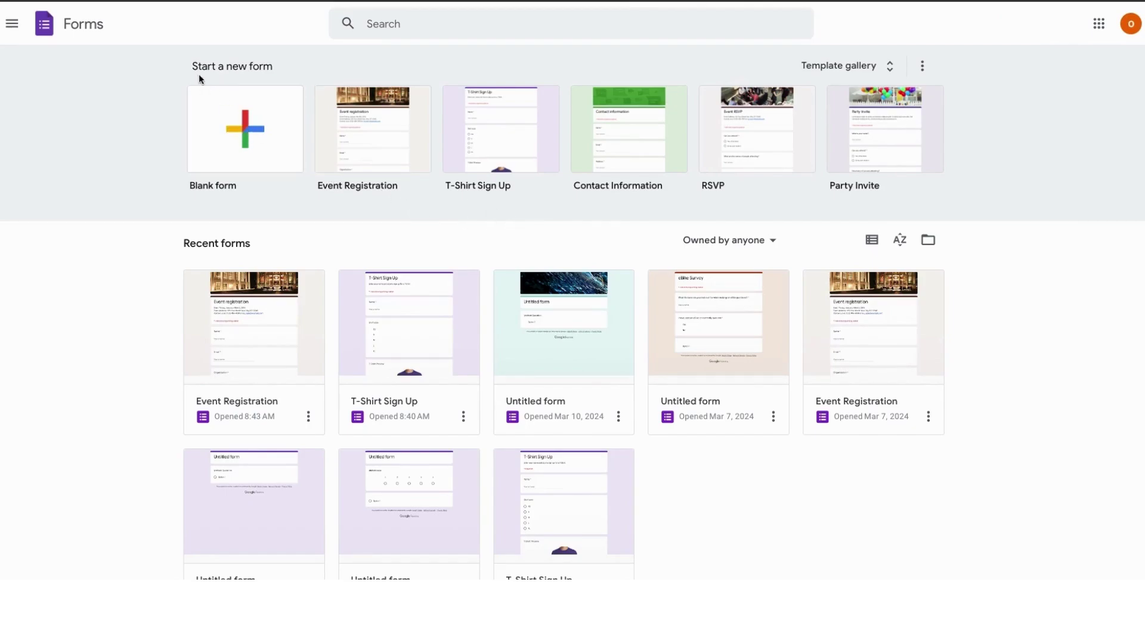
Create a blank form and replace 'Untitled form' with the title 'eBike Survey'
click(247, 136)
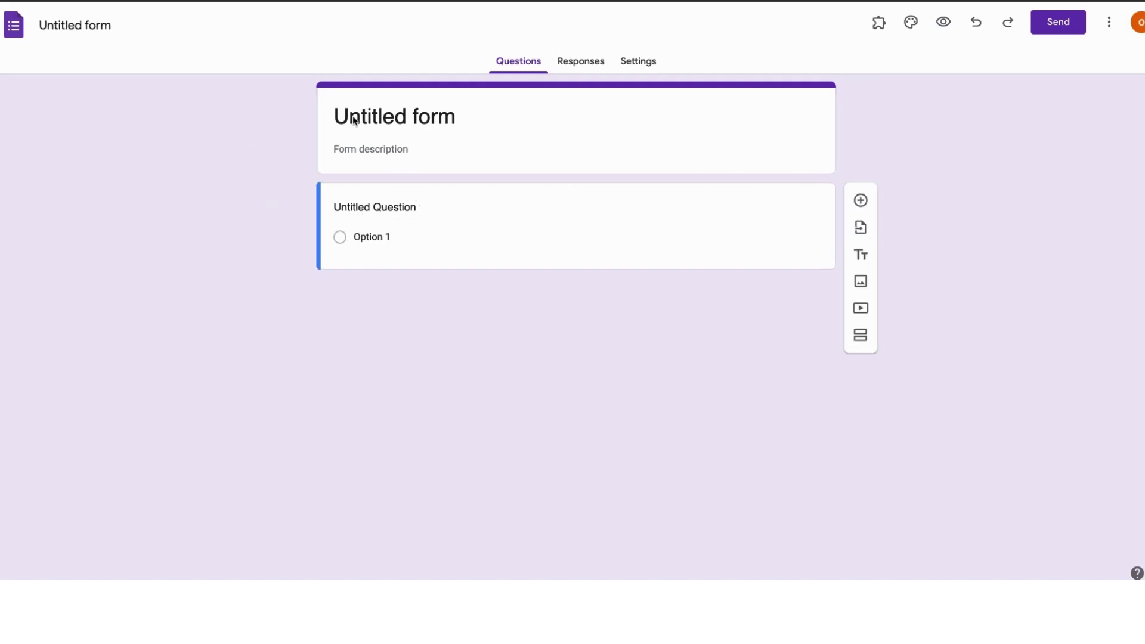
double_click(422, 117)
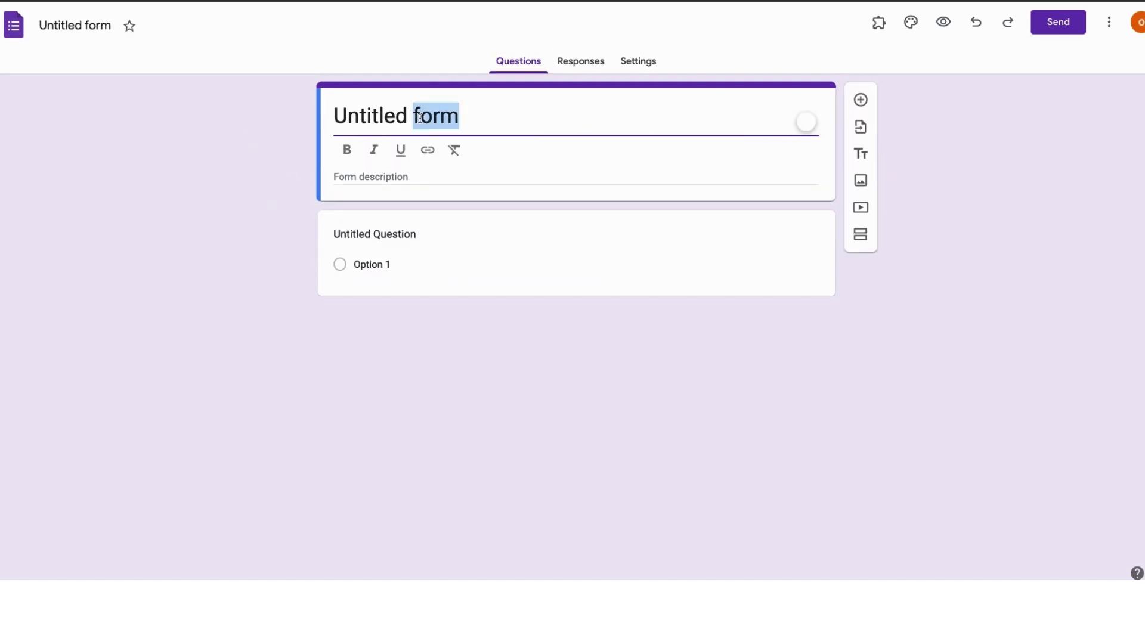
click(420, 118)
triple_click(420, 118)
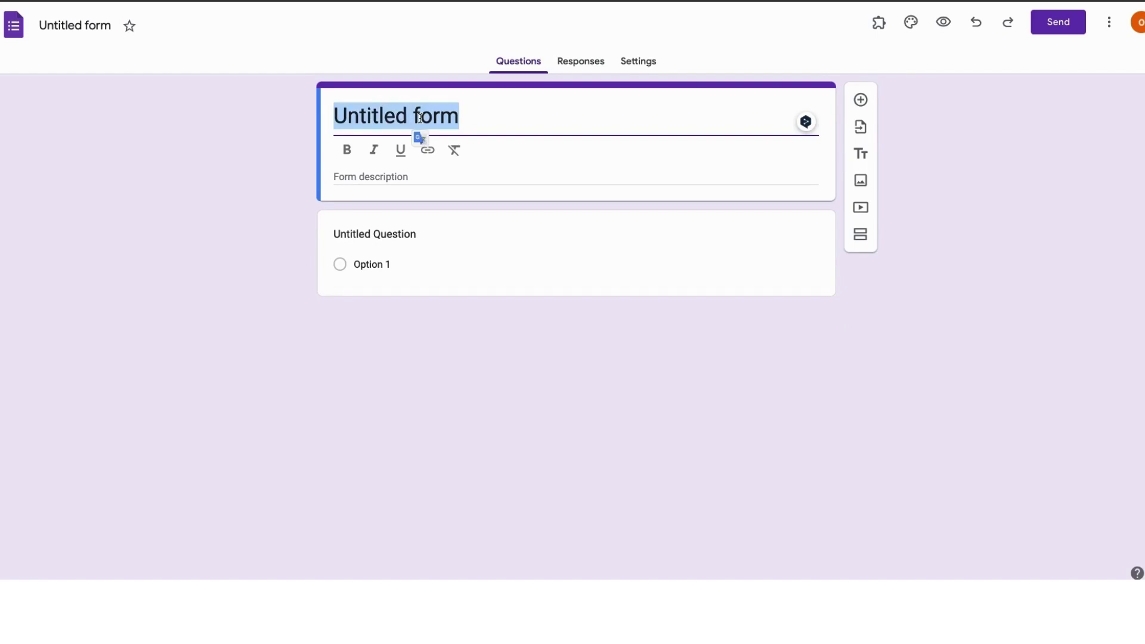
text(eBi)
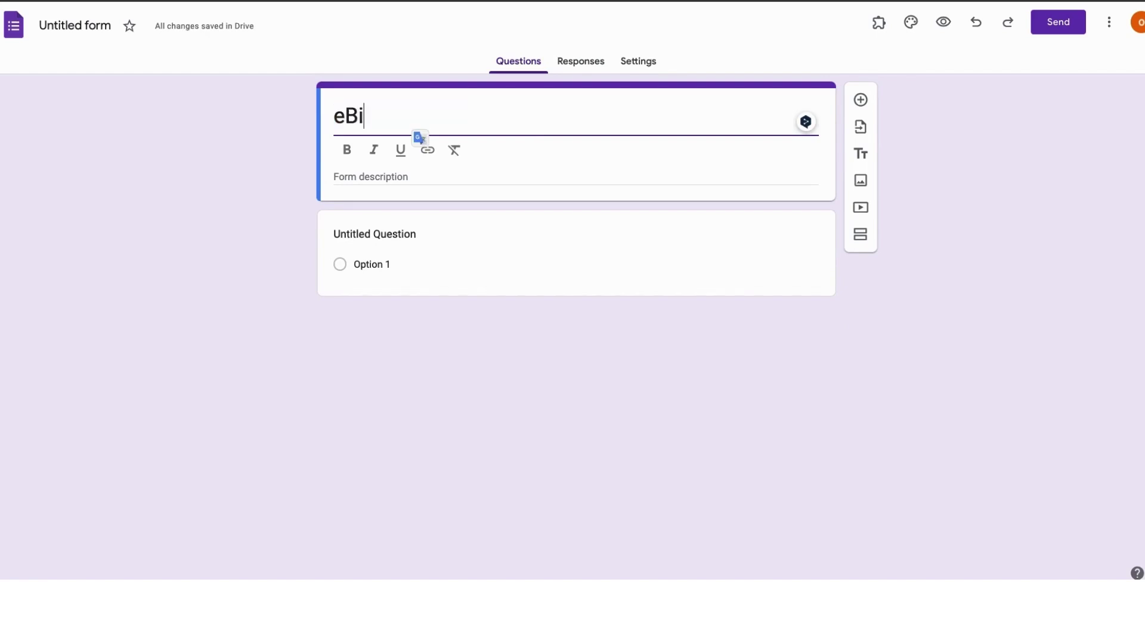
text(ke Sur)
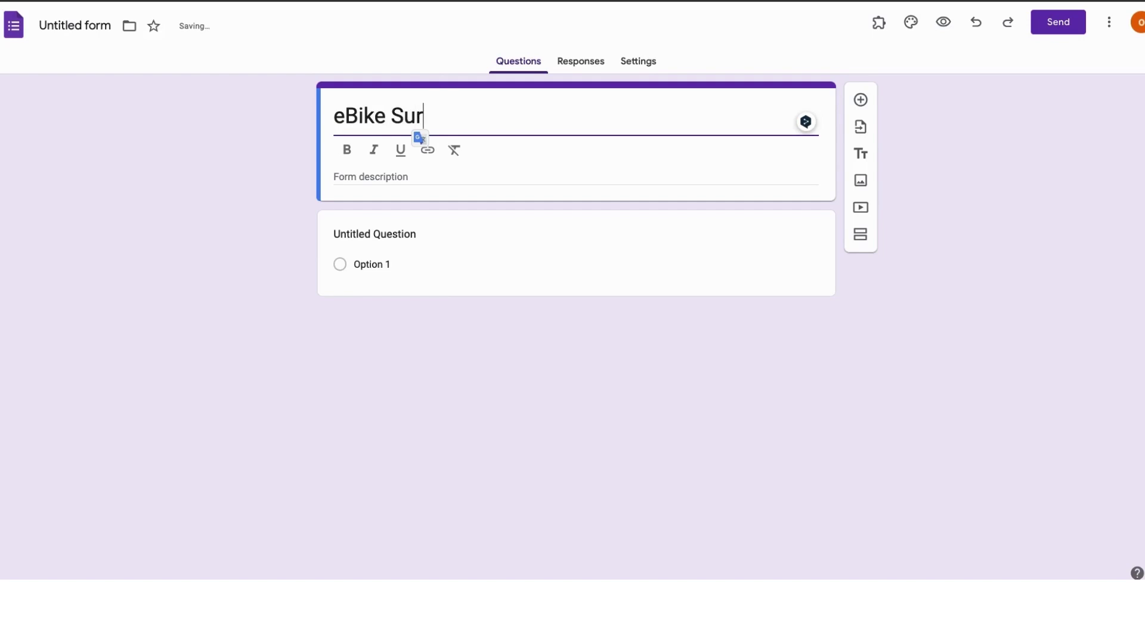
text(vey)
click(255, 161)
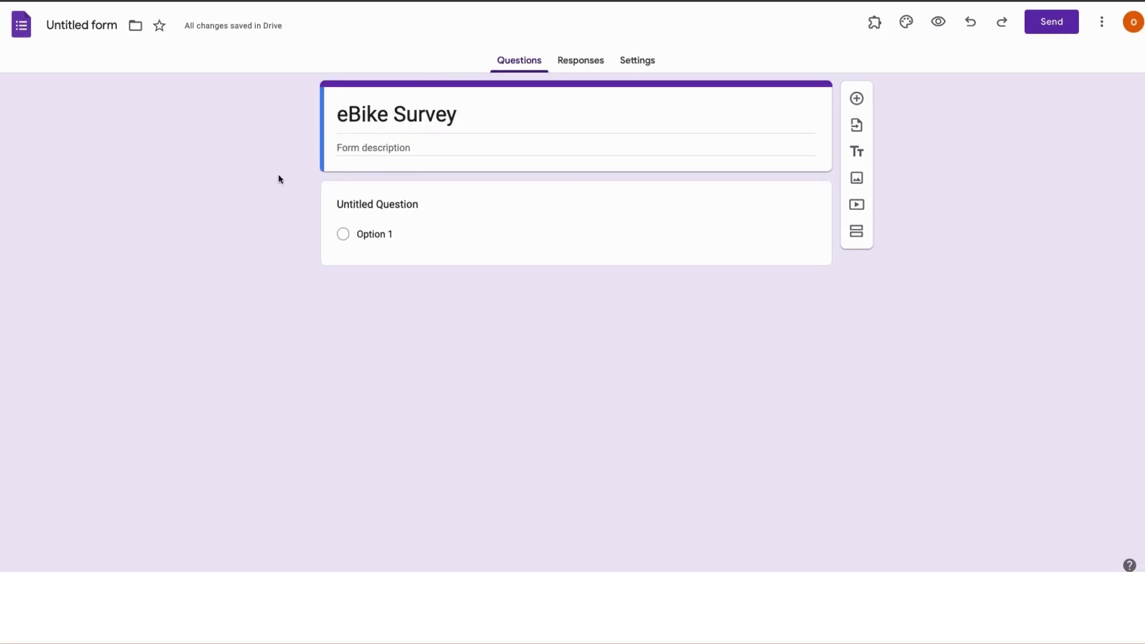
Word the first question 'You want to buy an eBike, where are you most likely to go?' as multiple choice
click(365, 208)
click(365, 207)
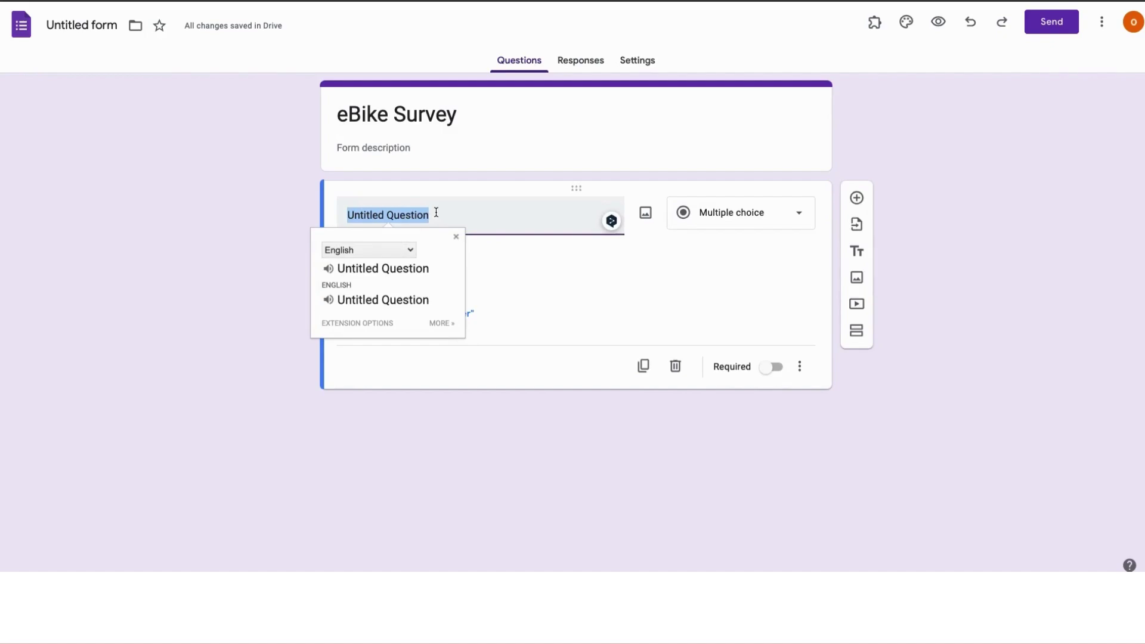
key(BackSpace)
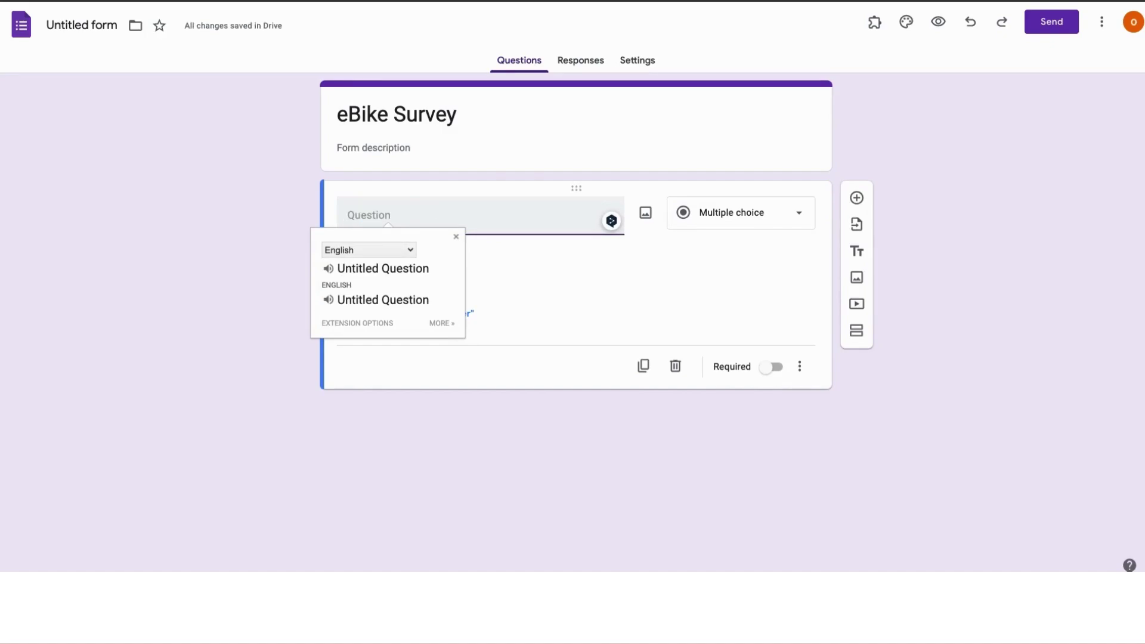
text(You want)
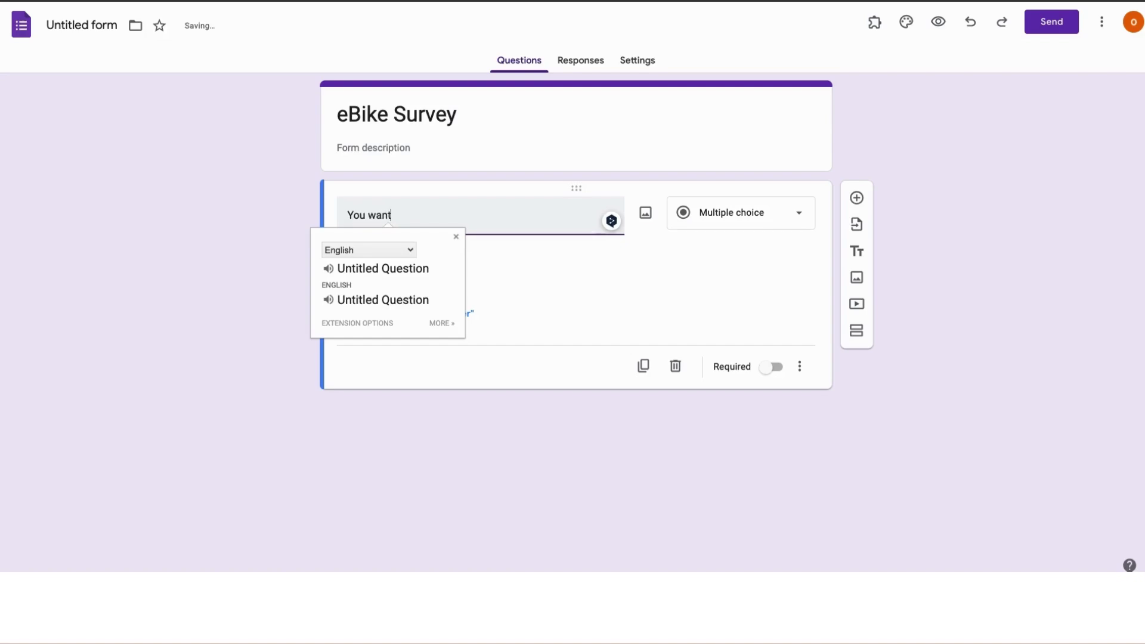
text( to buy a)
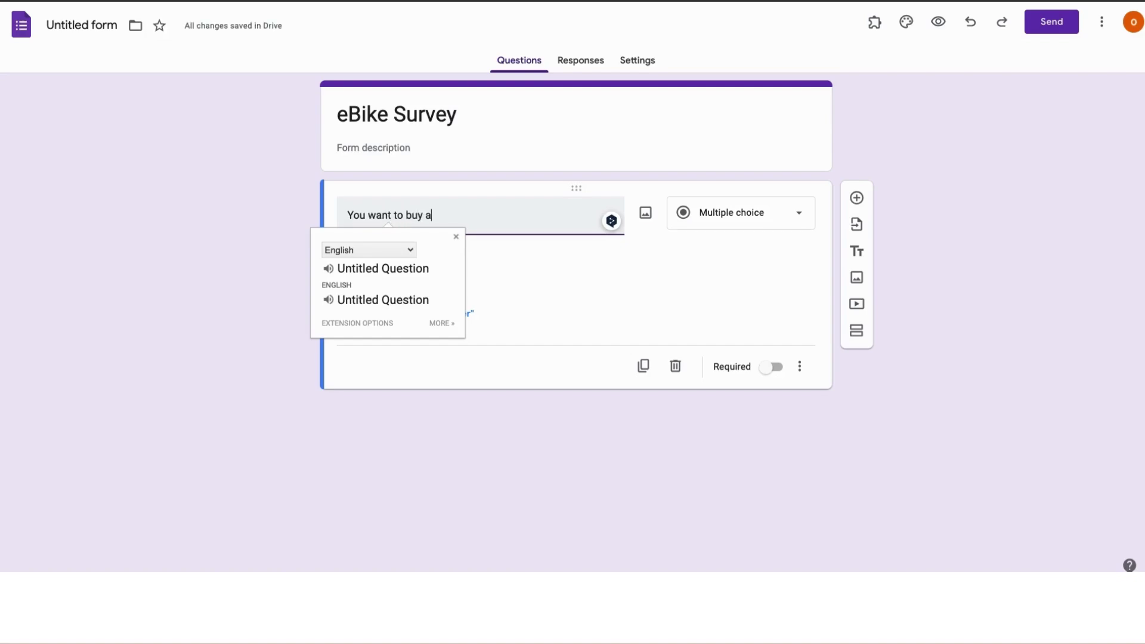
text(n eBike, where a)
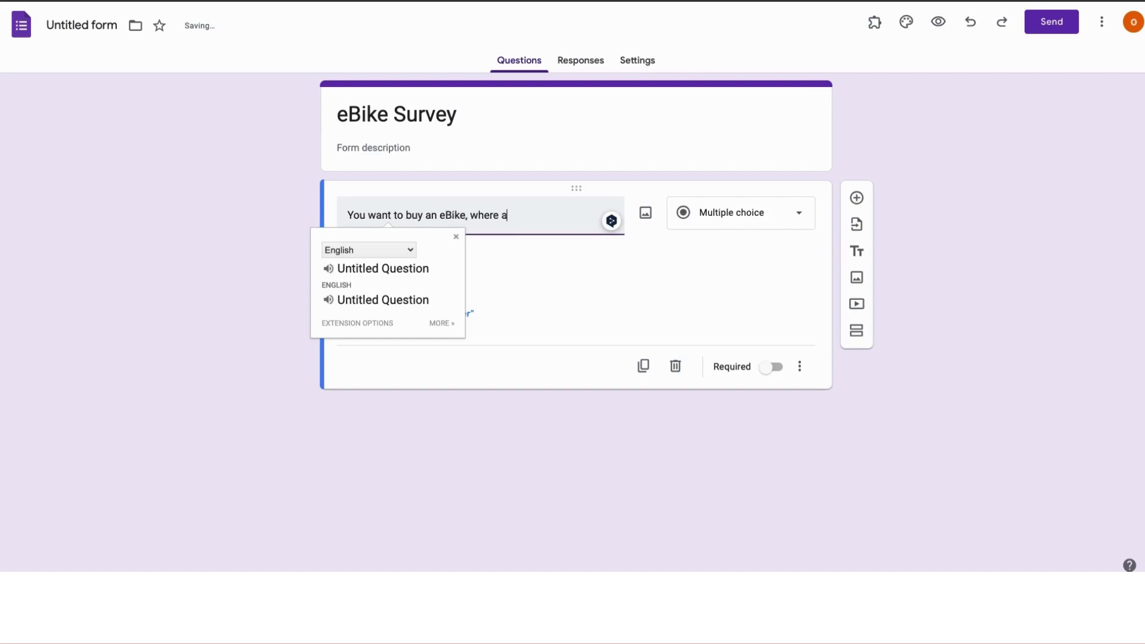
text(re you most likely to)
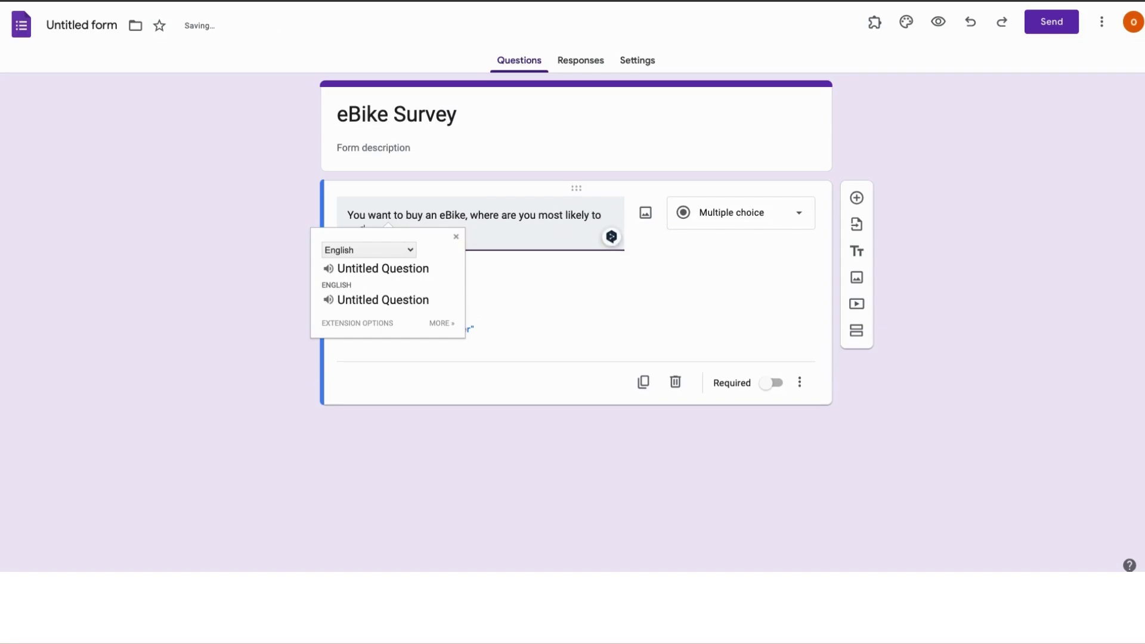
key(Escape)
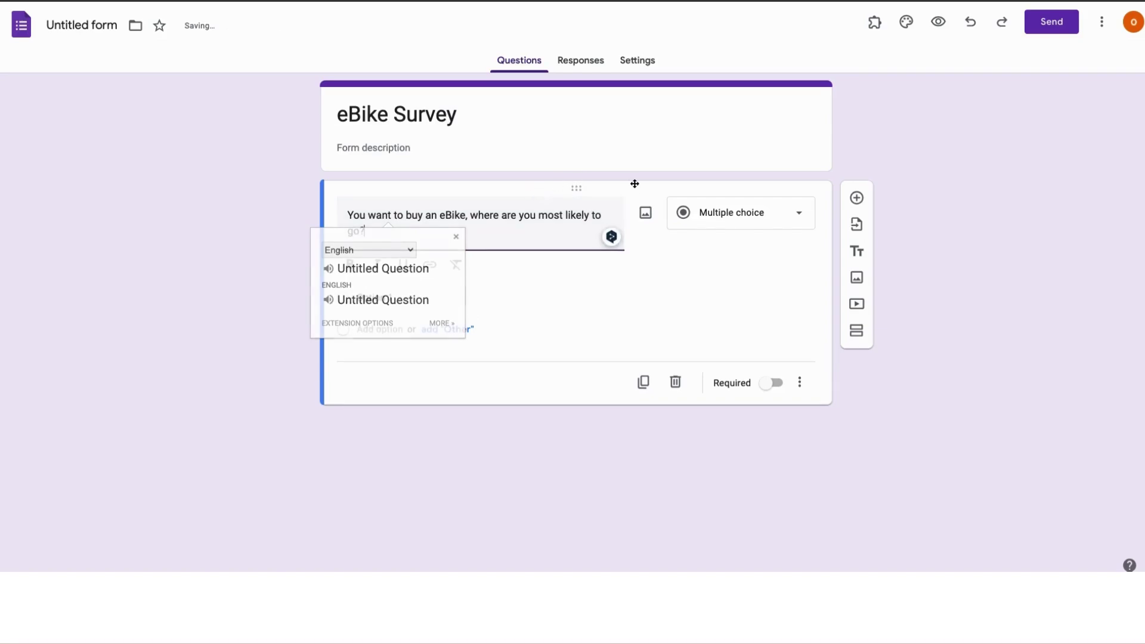
click(291, 198)
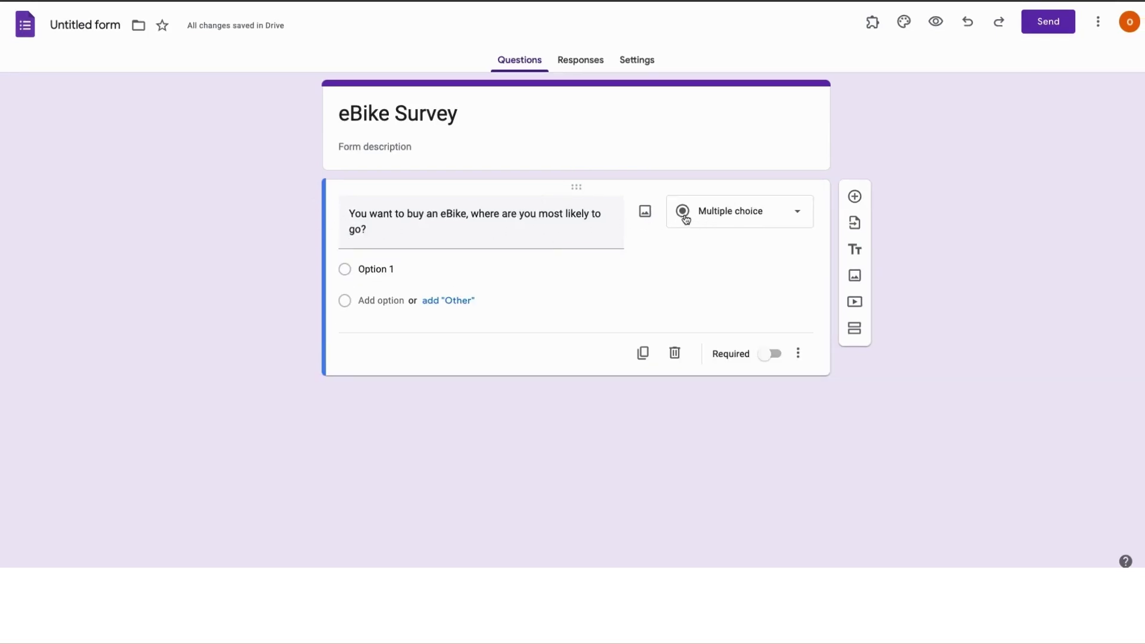
click(796, 218)
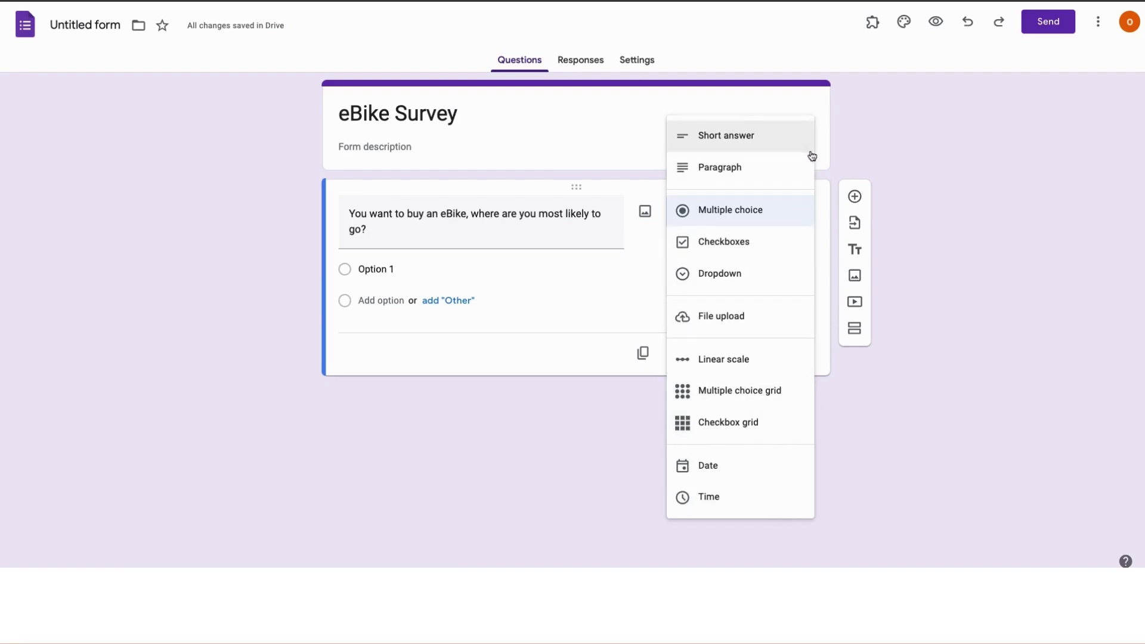
click(749, 214)
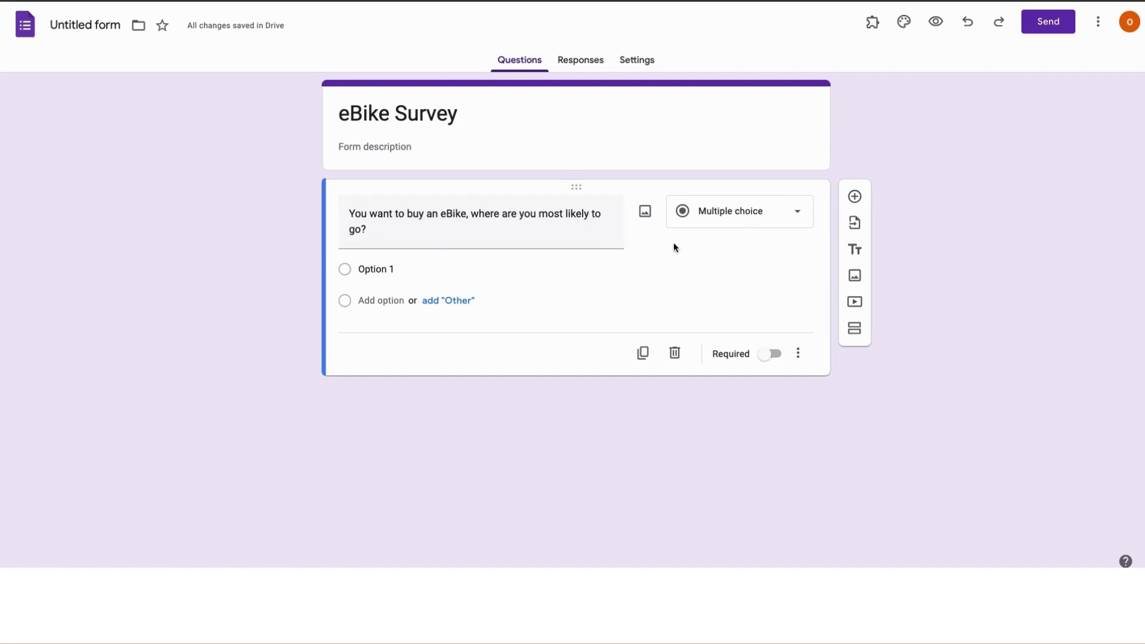
Enter options Bosch-ebike.com, Ghostbikes.com, blewheel.com, Outlet/Physical store and Amazon
click(358, 269)
double_click(383, 269)
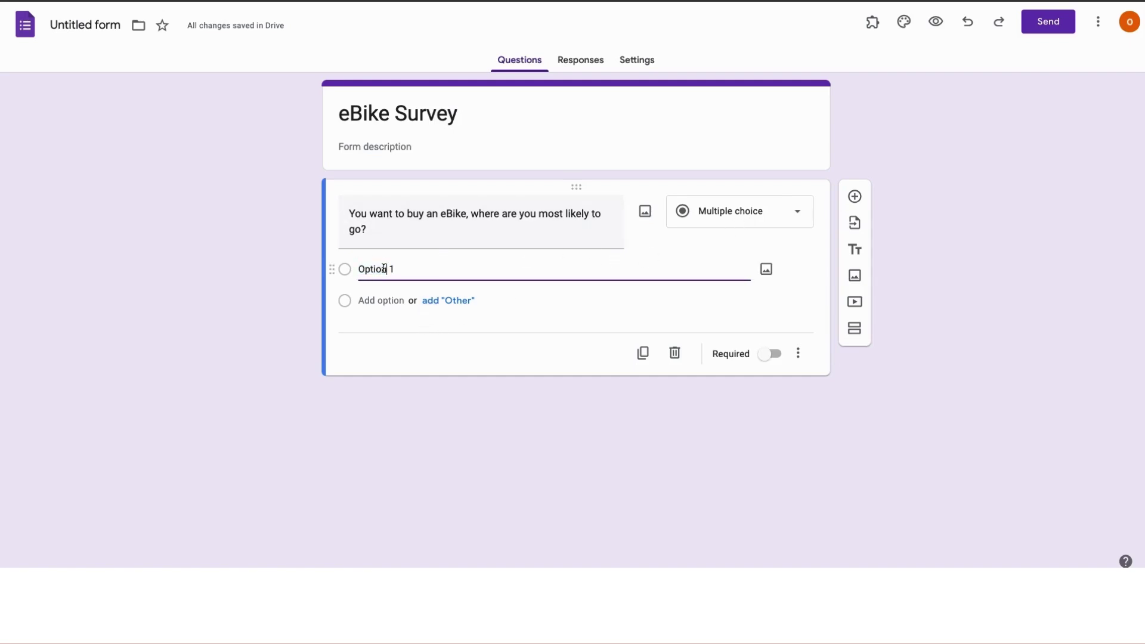
triple_click(383, 268)
text(Bosch-e)
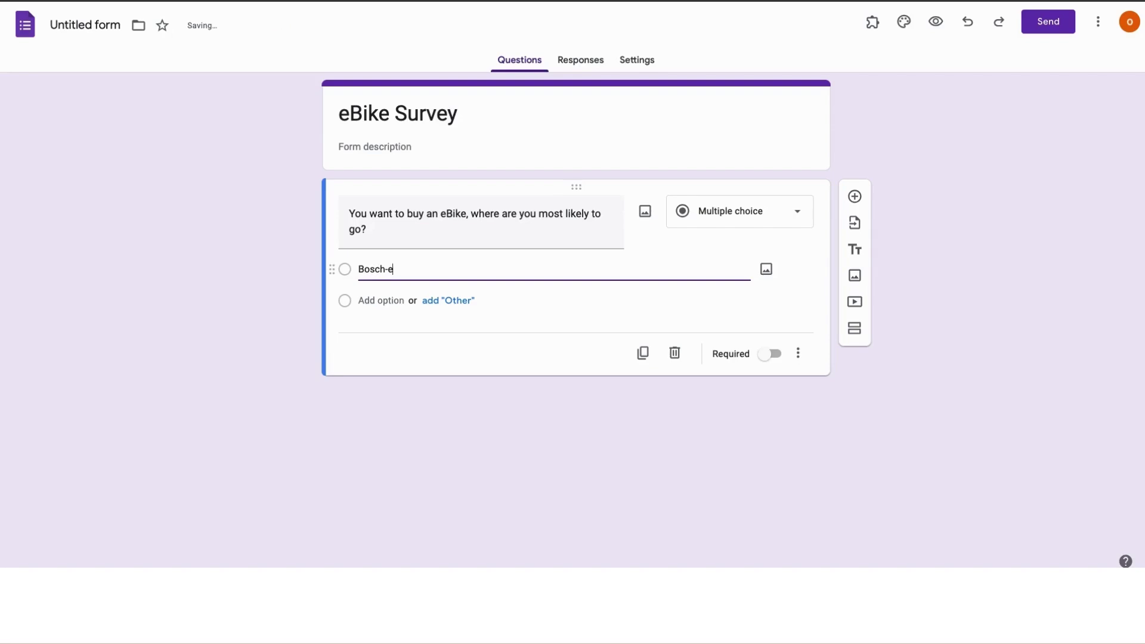
text(bike.com)
key(Return)
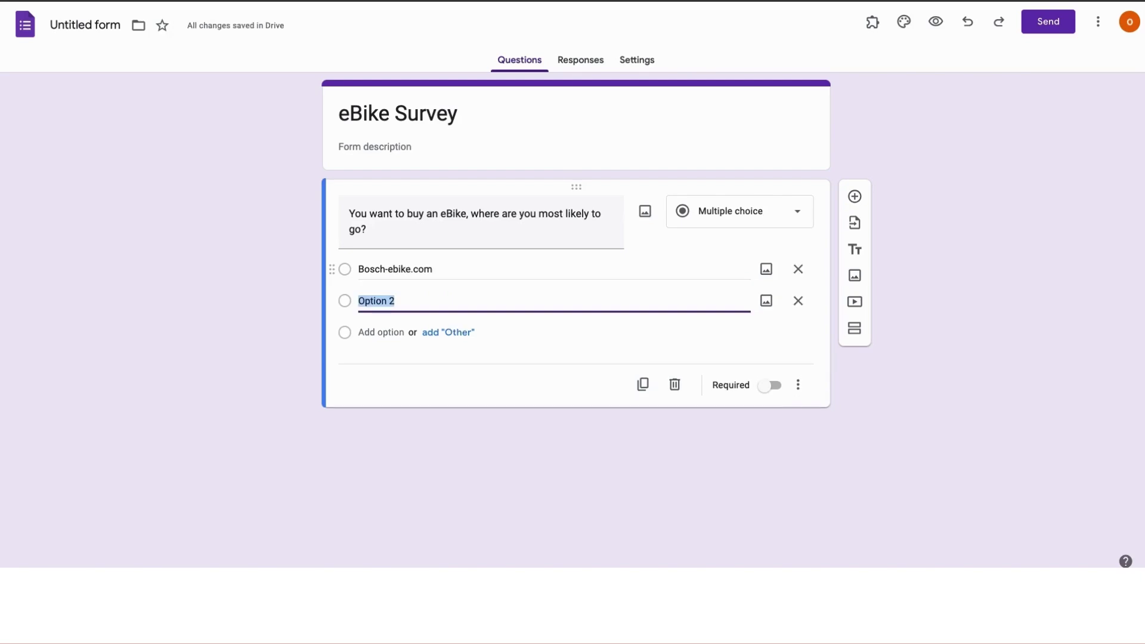
text(Ghost)
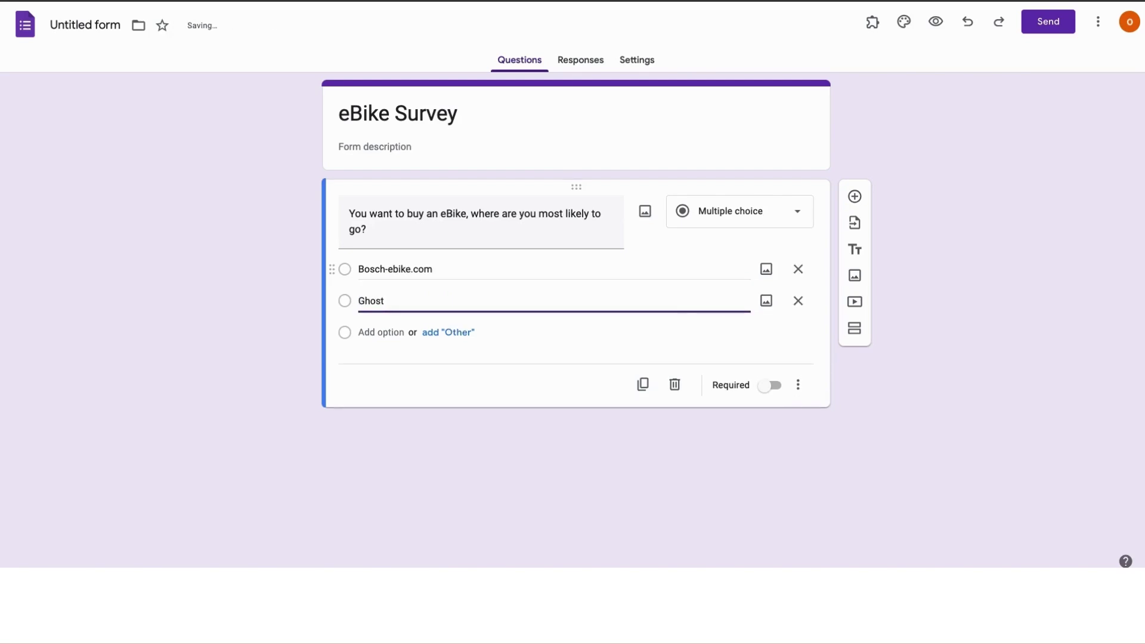
text(bikes.com)
key(Return)
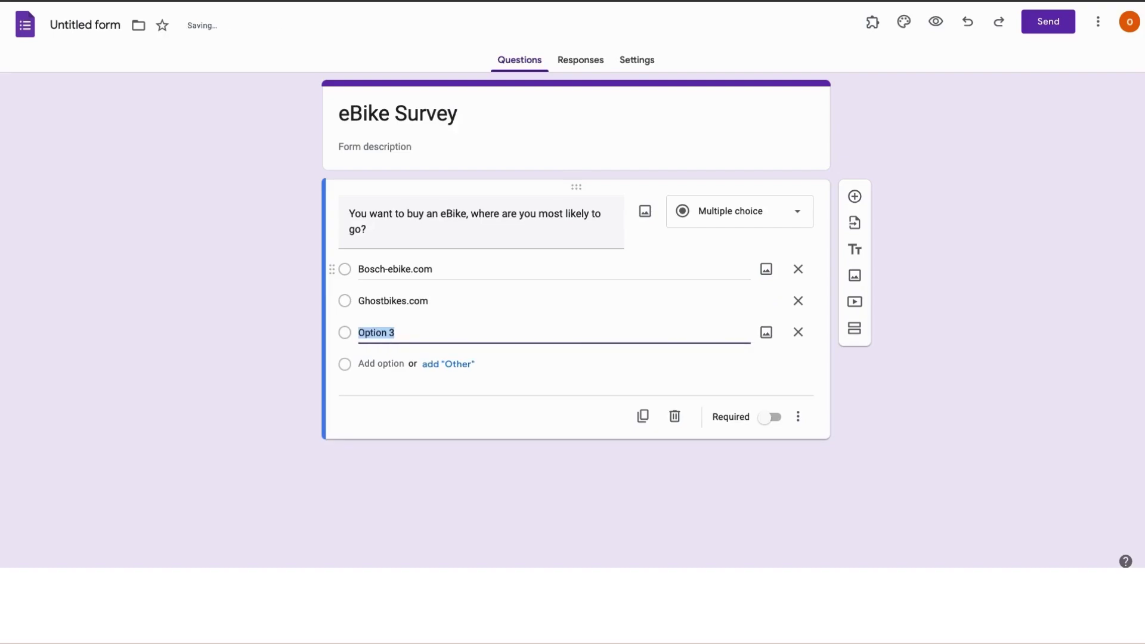
text(bl)
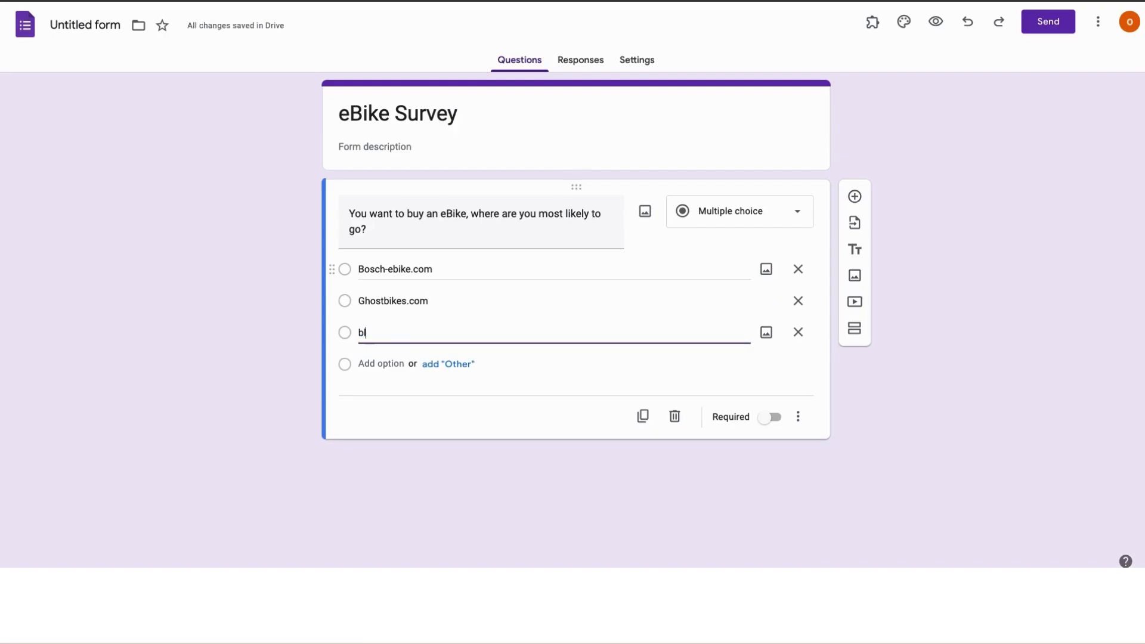
text(ewheel)
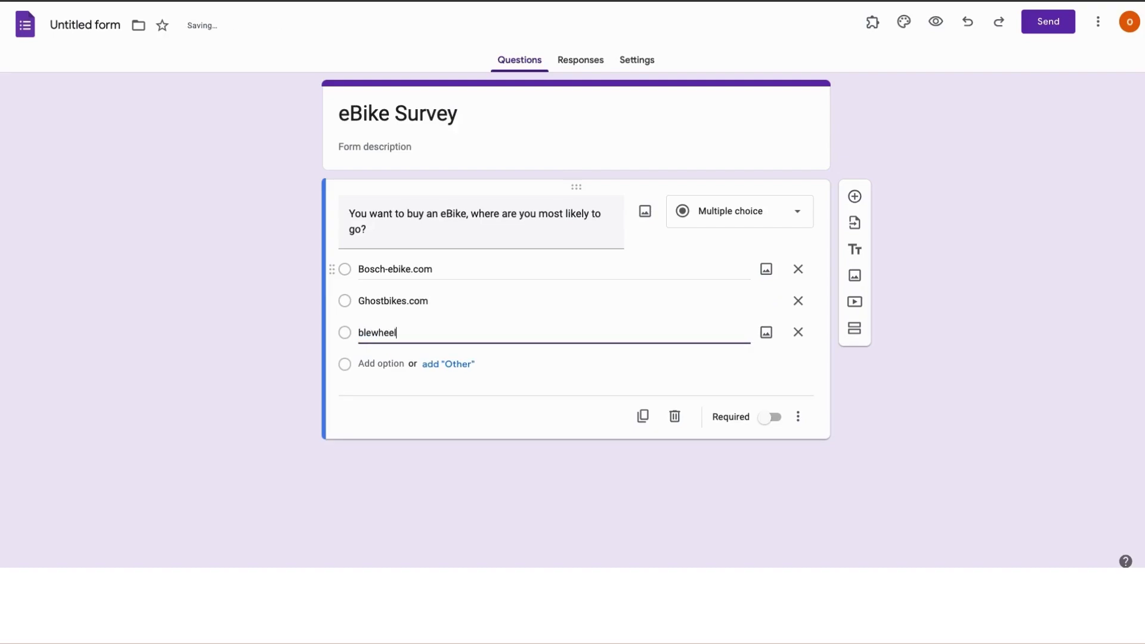
text(.com)
key(Return)
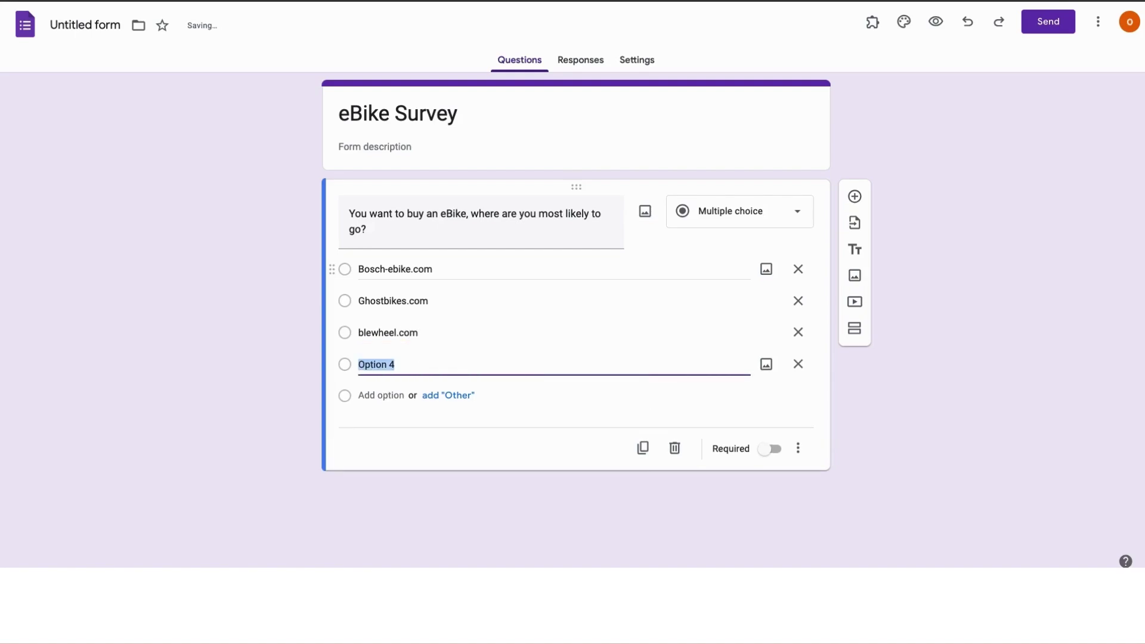
text(Outlet)
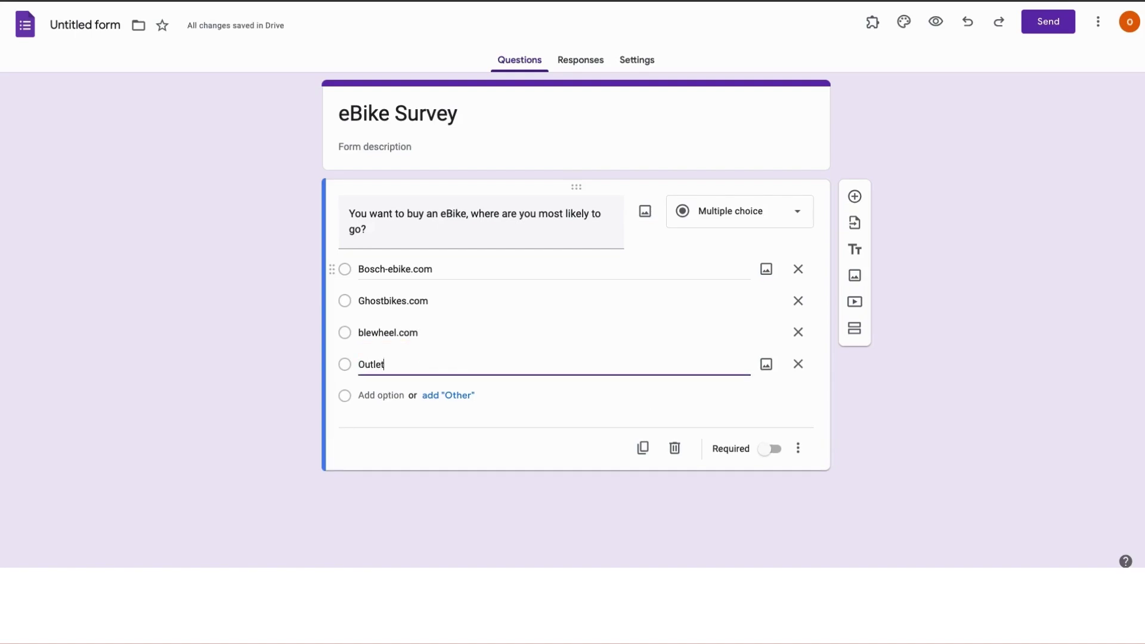
text(/Physica)
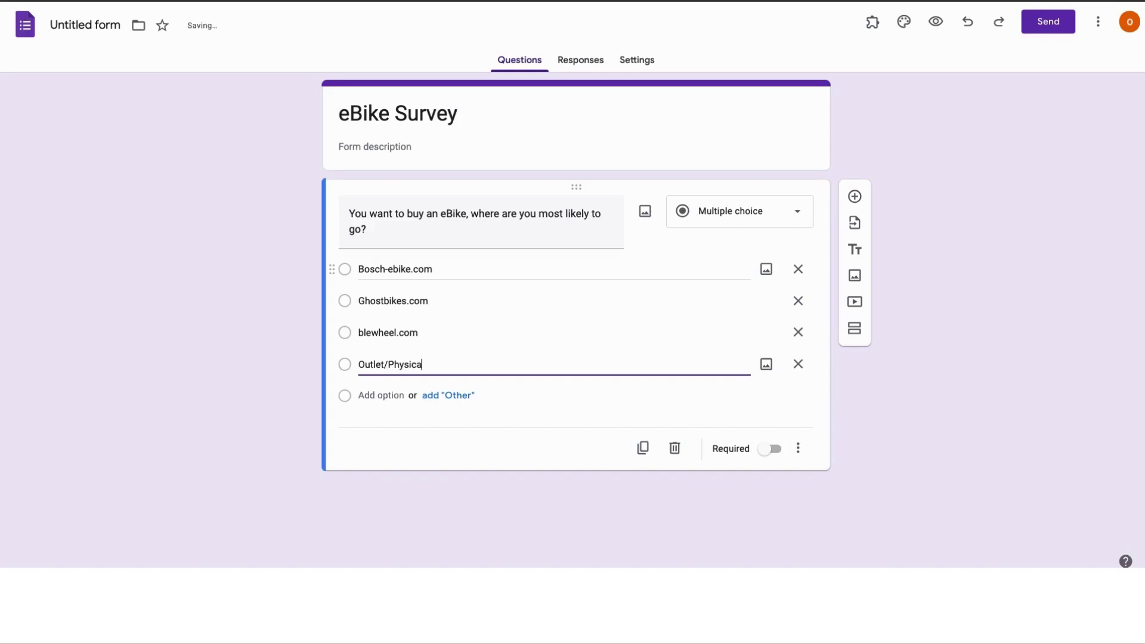
text(l store)
key(Return)
text(Amazon)
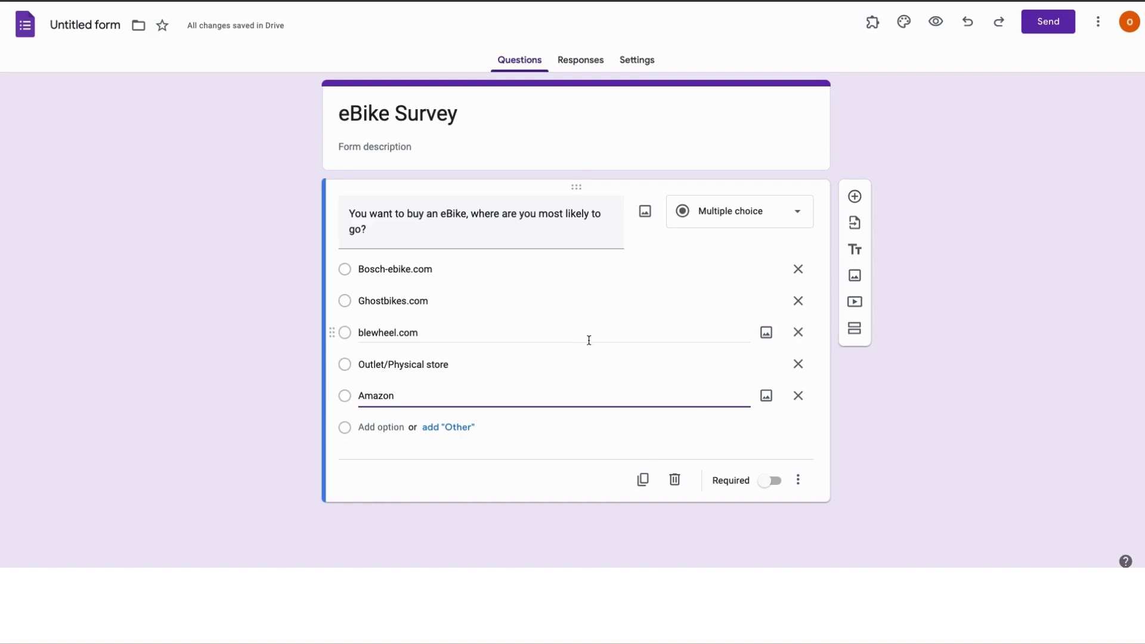
Make the eBike question required and add 'What features would make you excited to use an eBike App?'
click(766, 481)
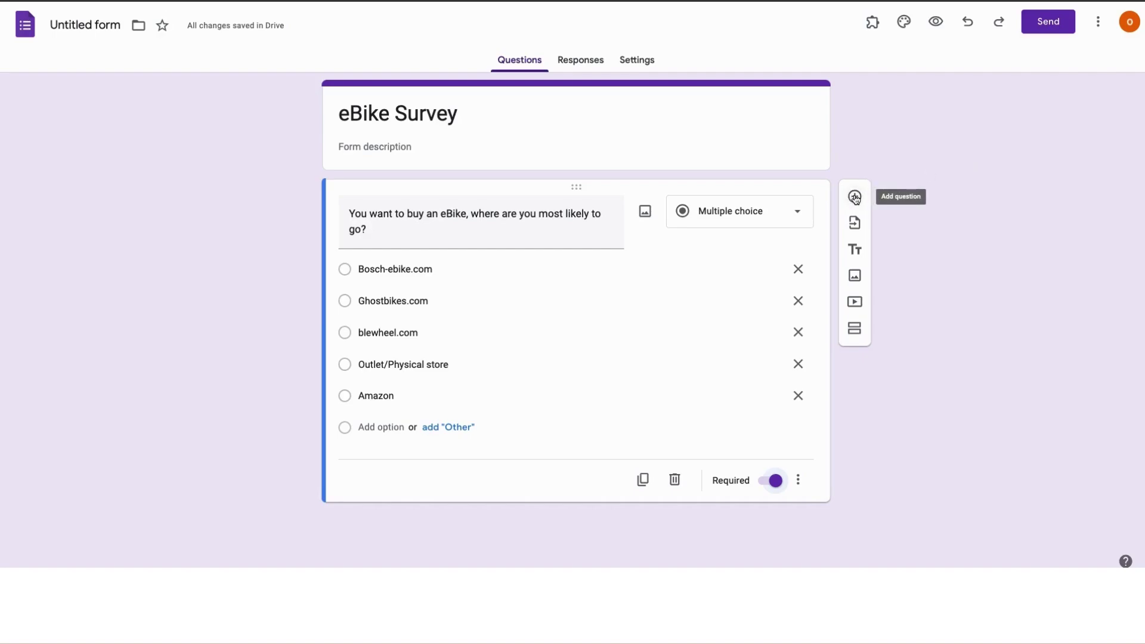
click(854, 197)
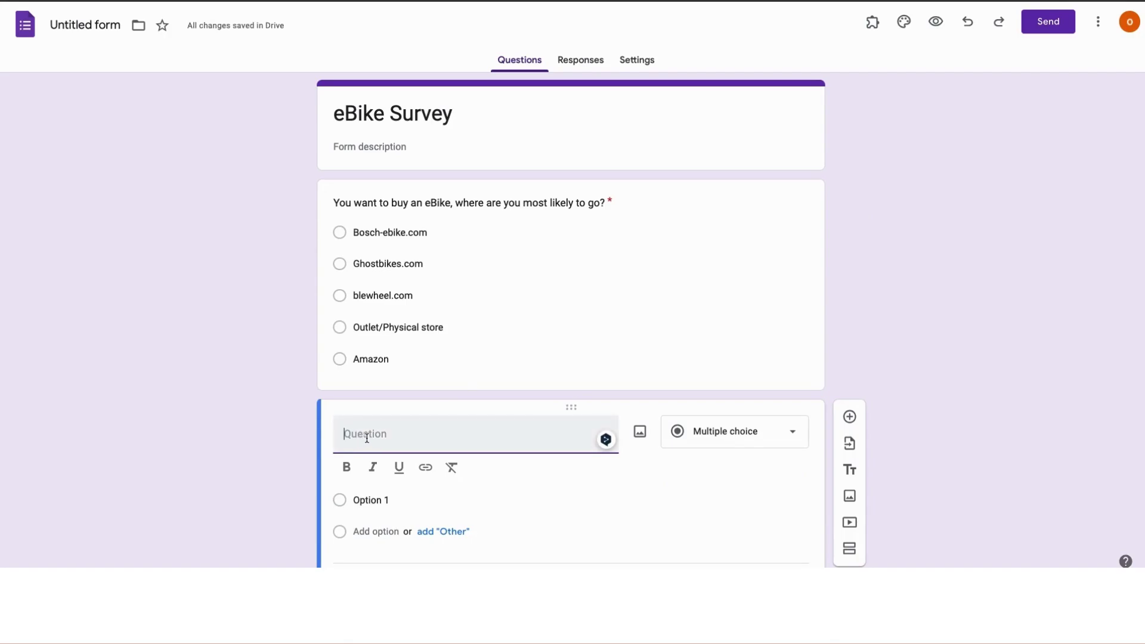
text(What features would make you excited to use an eBike App?)
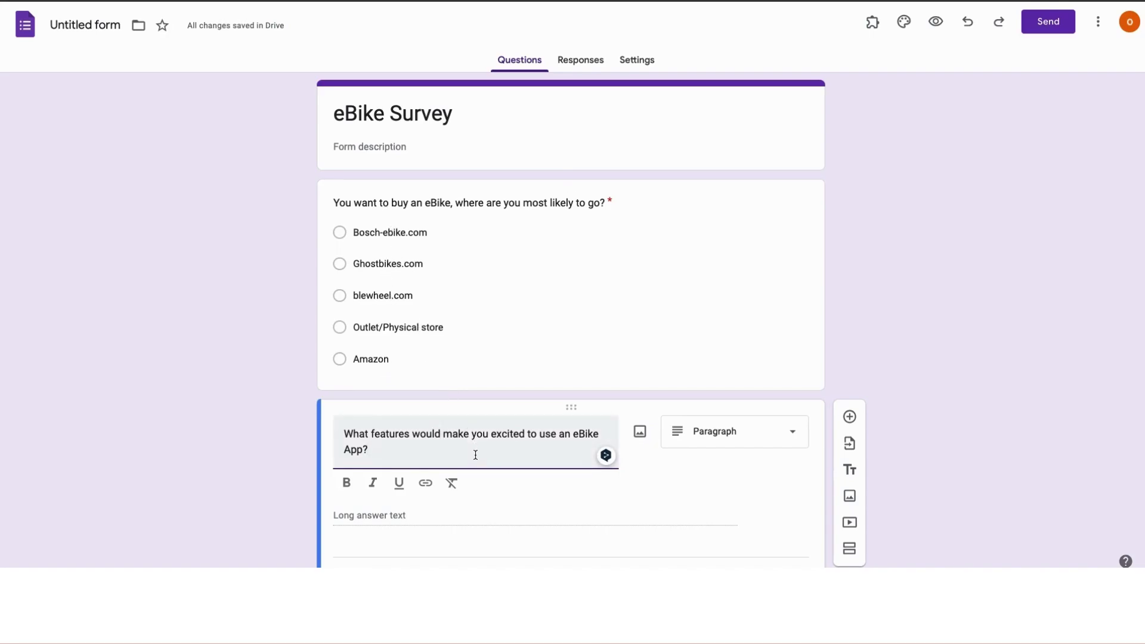
Set the eBike App features question to Paragraph and switch on Required
click(781, 438)
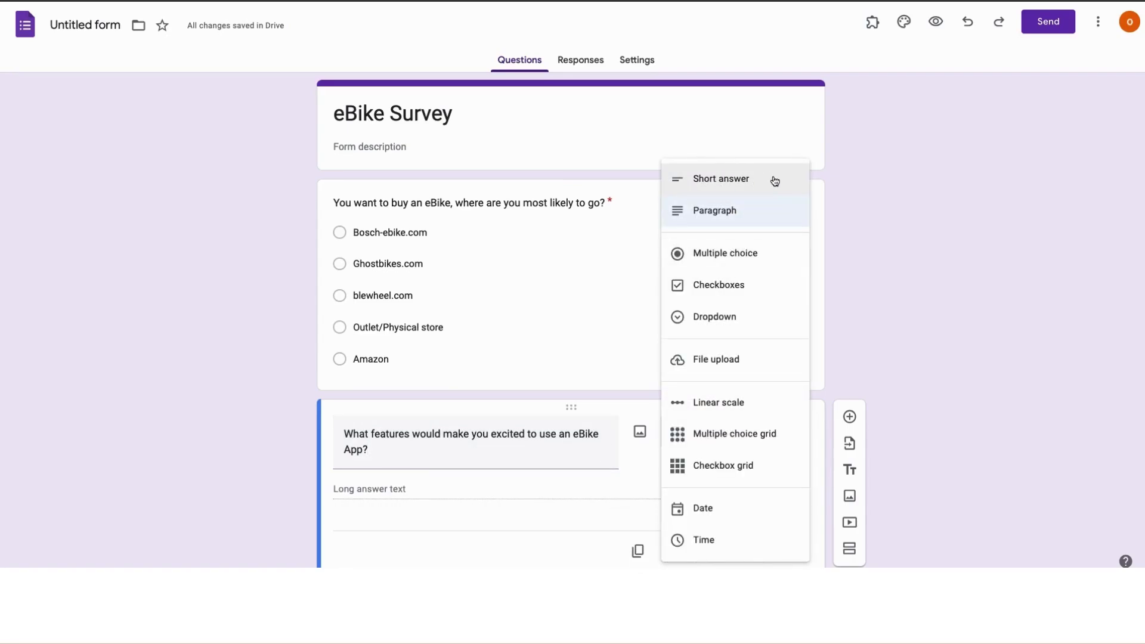
click(725, 216)
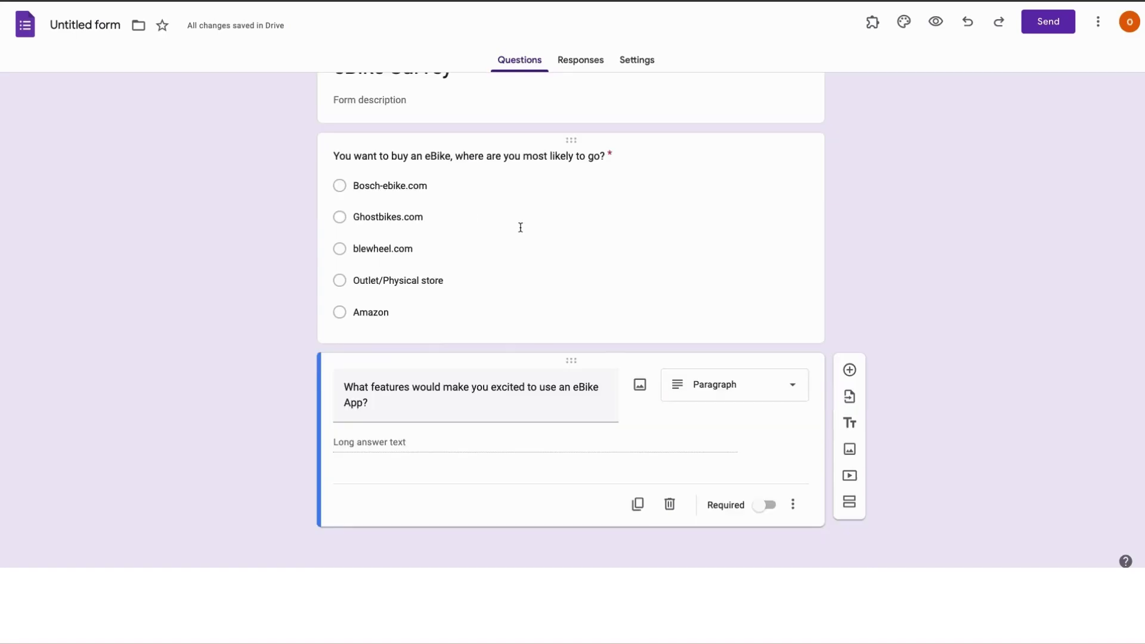
click(763, 505)
scroll(843, 273, up, 1)
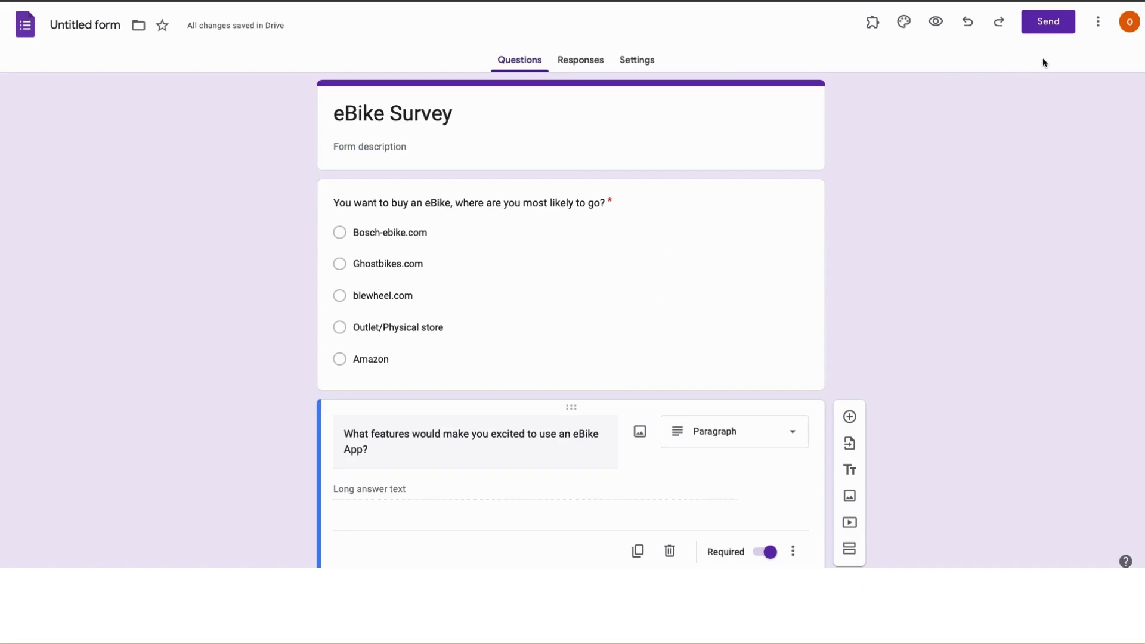
Copy the form's shortened link from the Send dialog, then close the dialog
click(1040, 26)
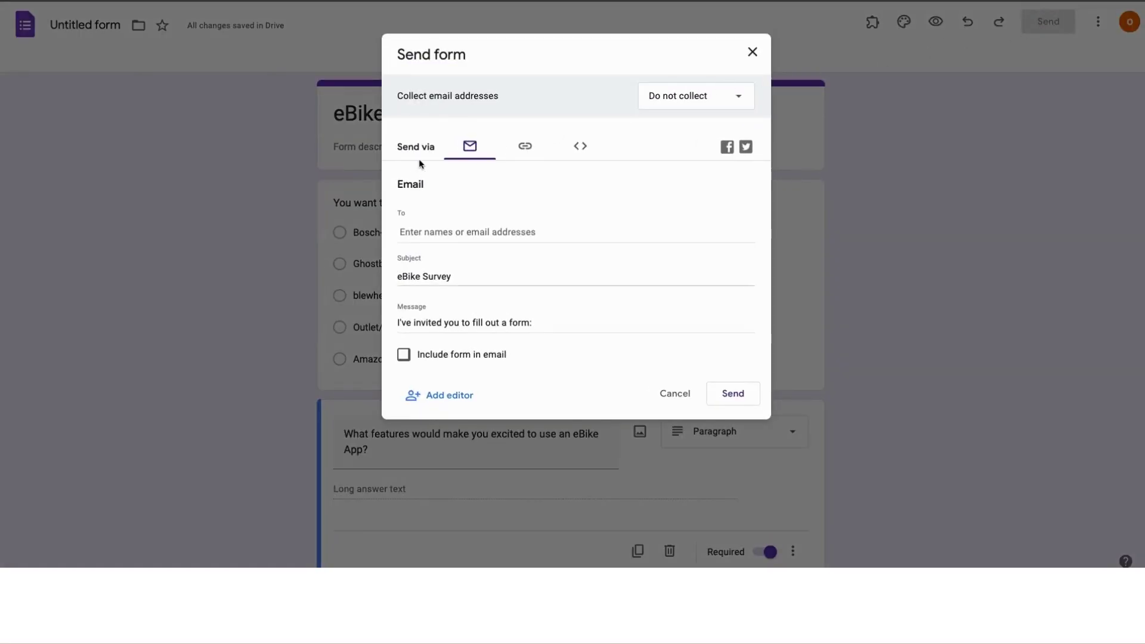
click(524, 149)
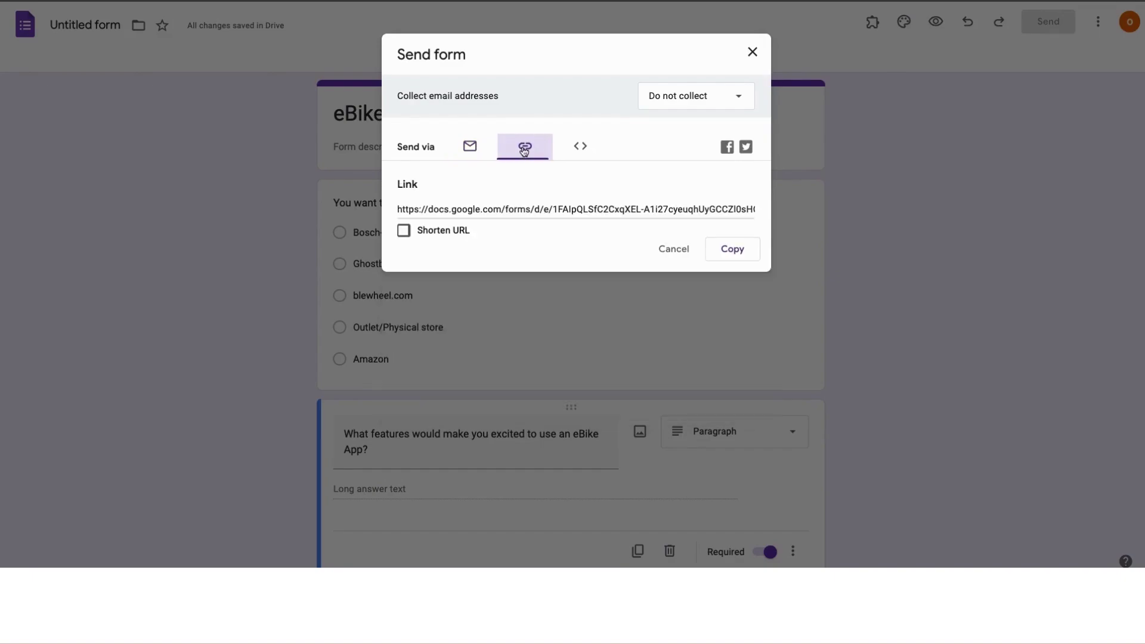
click(404, 231)
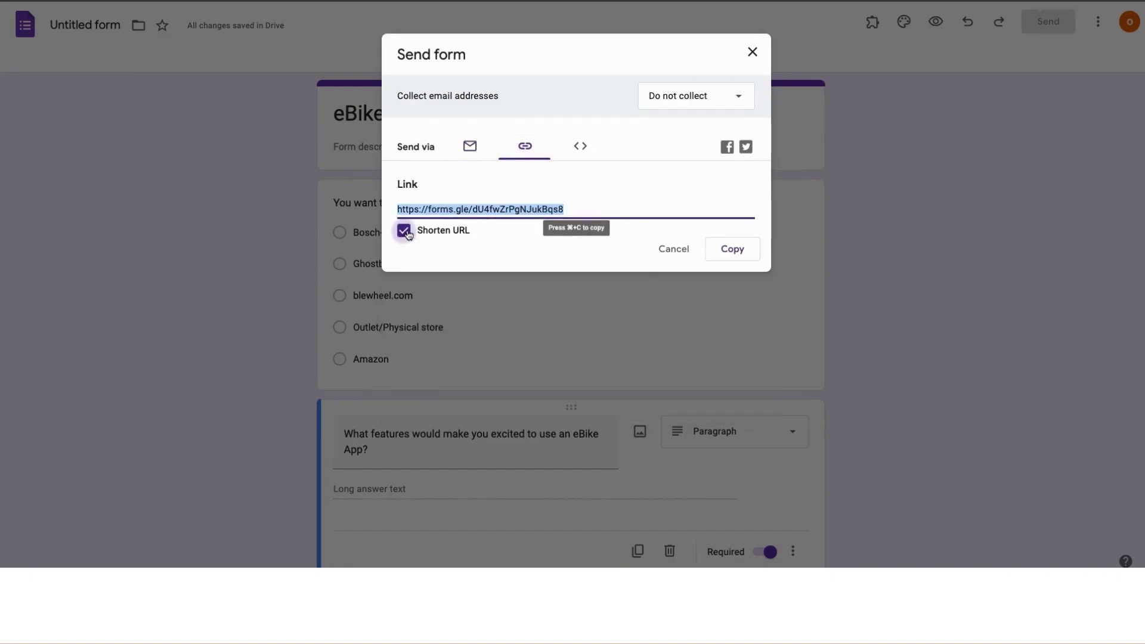
click(729, 250)
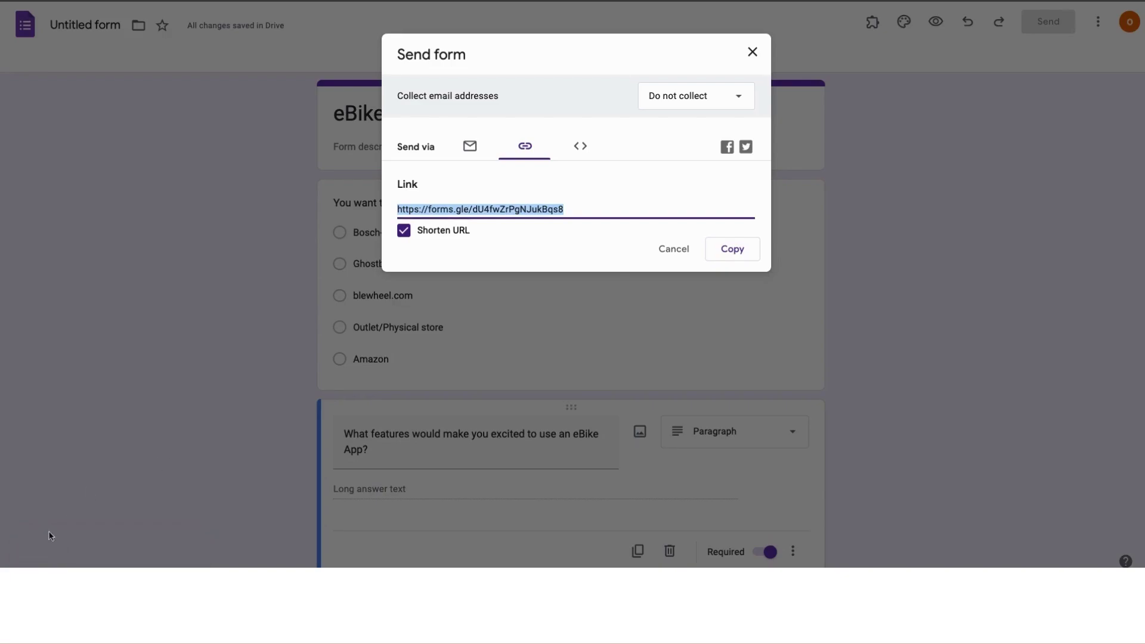
click(751, 54)
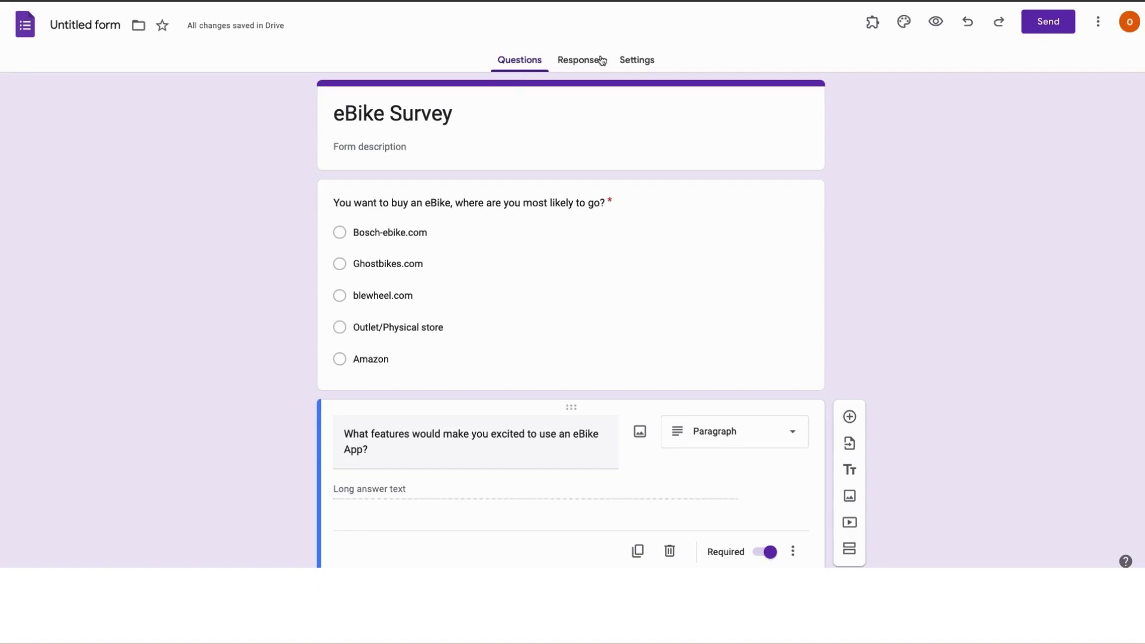
Open the Responses tab to see the 0 responses collected so far
click(580, 62)
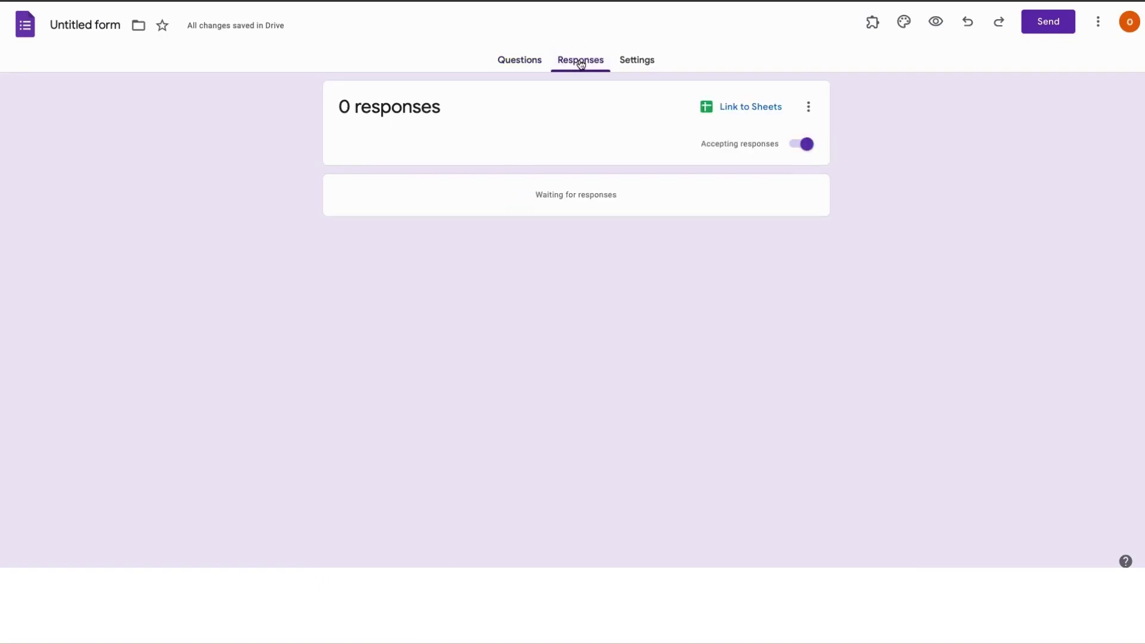